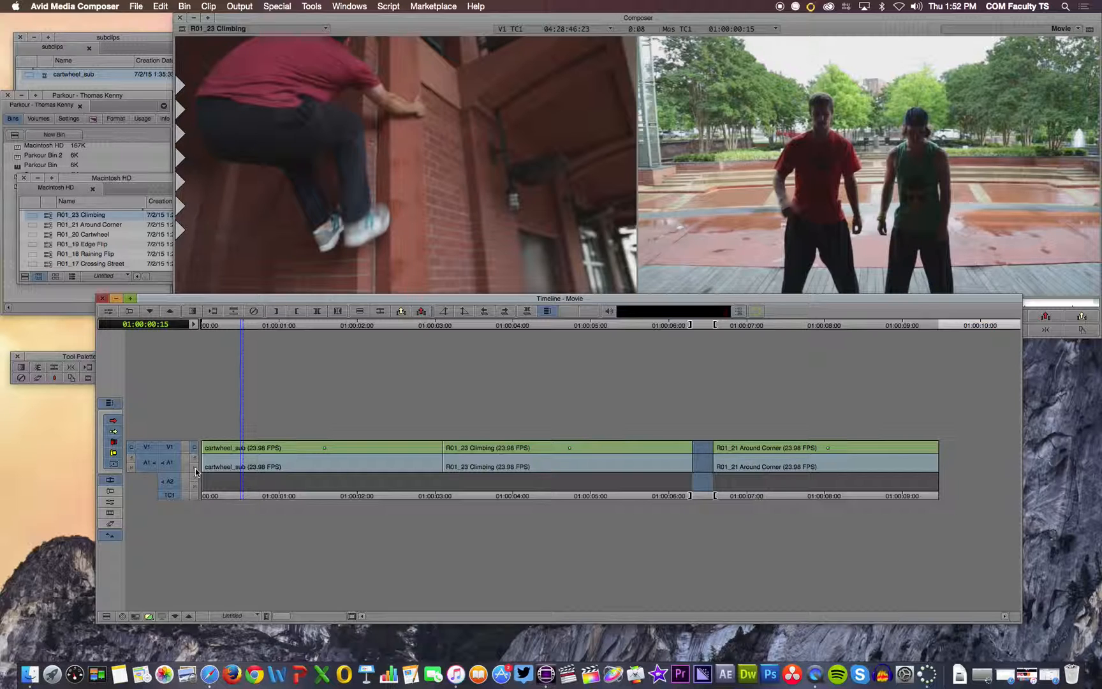
- Add a new video track to the Movie sequence
left_click(194, 468)
left_click(290, 8)
mouse_move(208, 5)
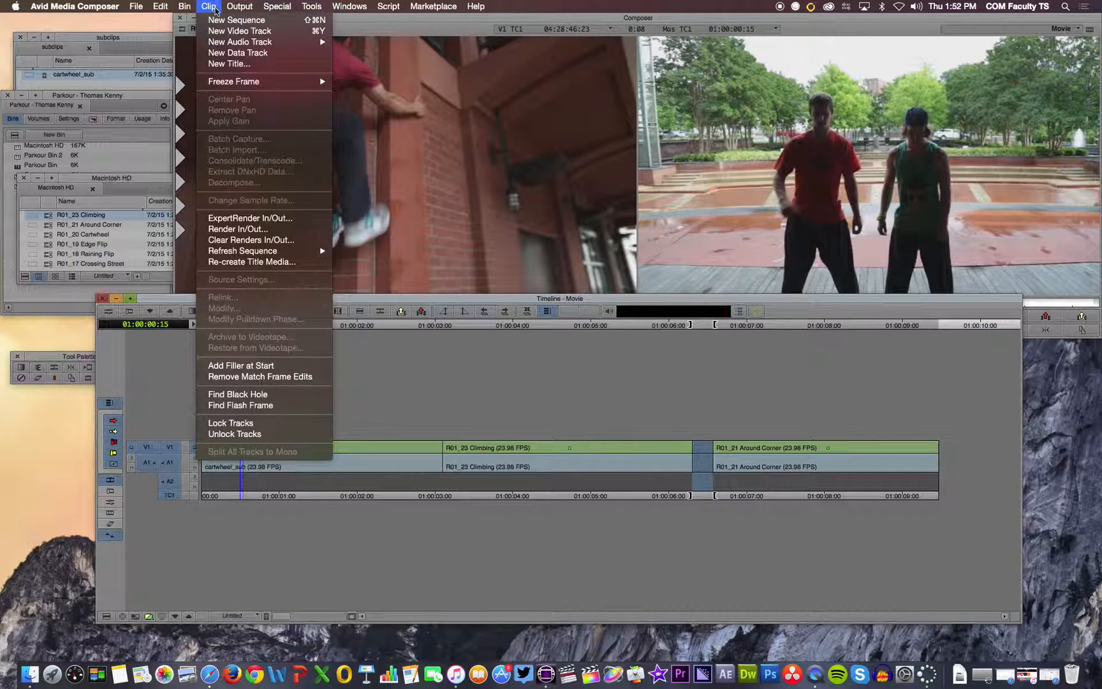
left_click(226, 32)
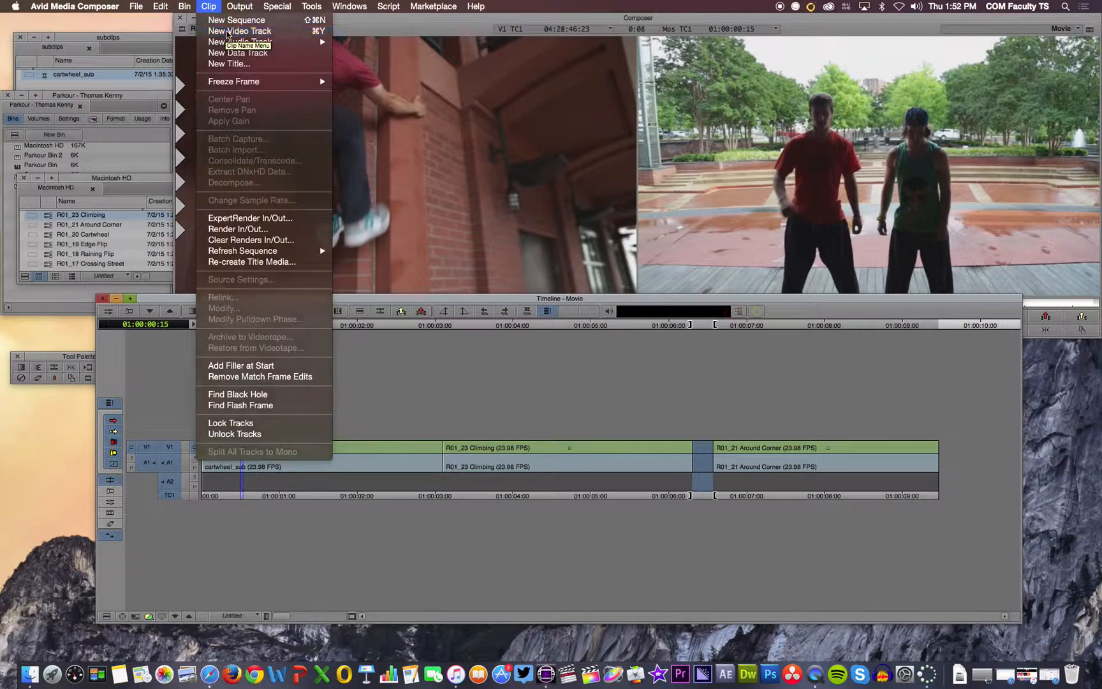
- Add two new mono audio tracks to the sequence
left_click(209, 6)
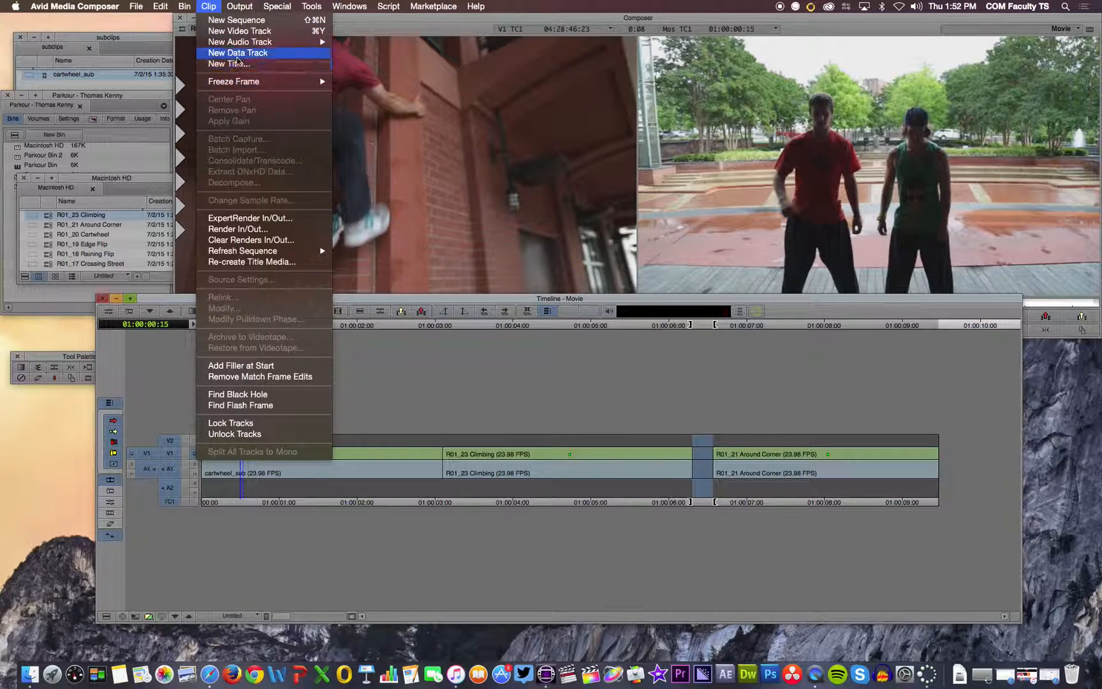
mouse_move(246, 49)
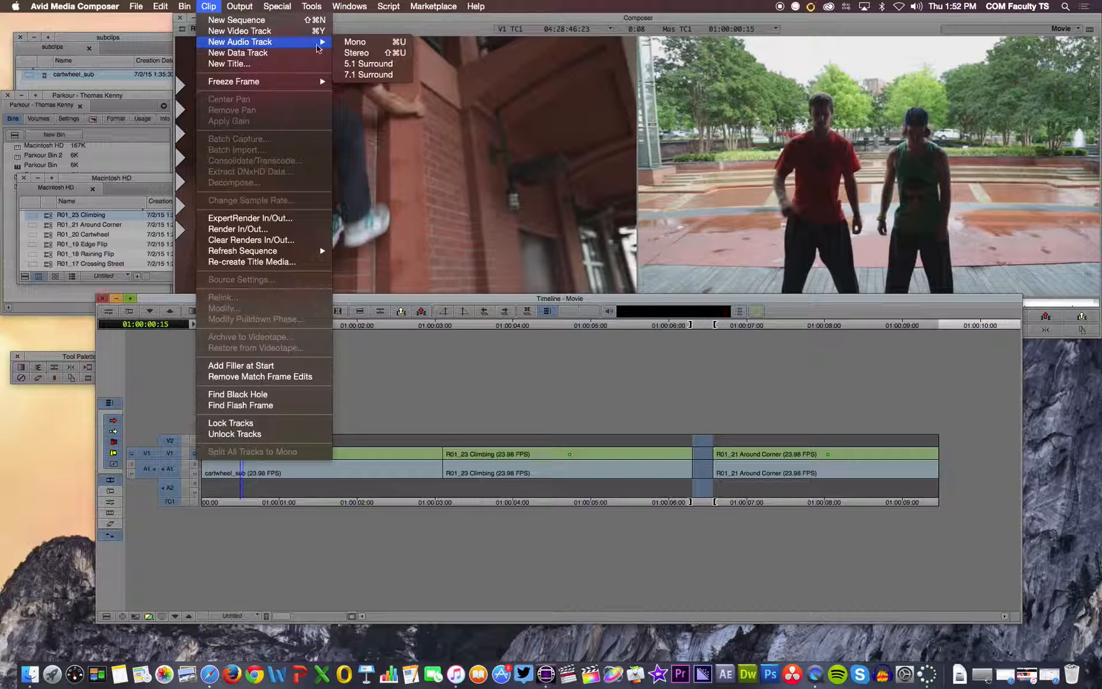
left_click(371, 44)
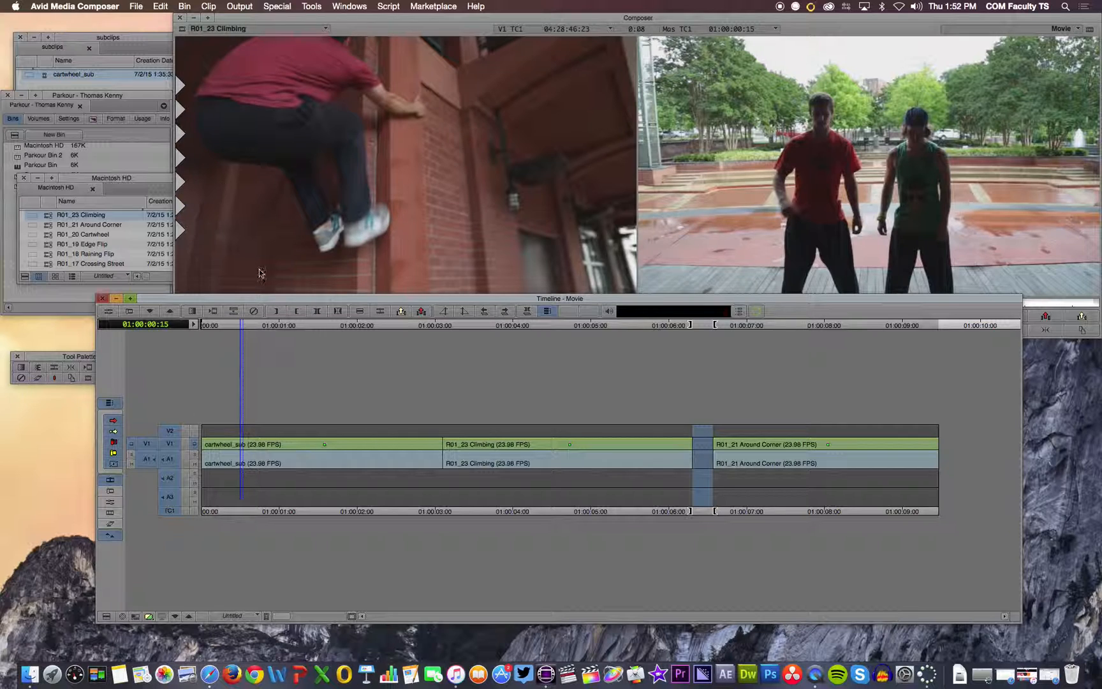
left_click(208, 6)
mouse_move(248, 42)
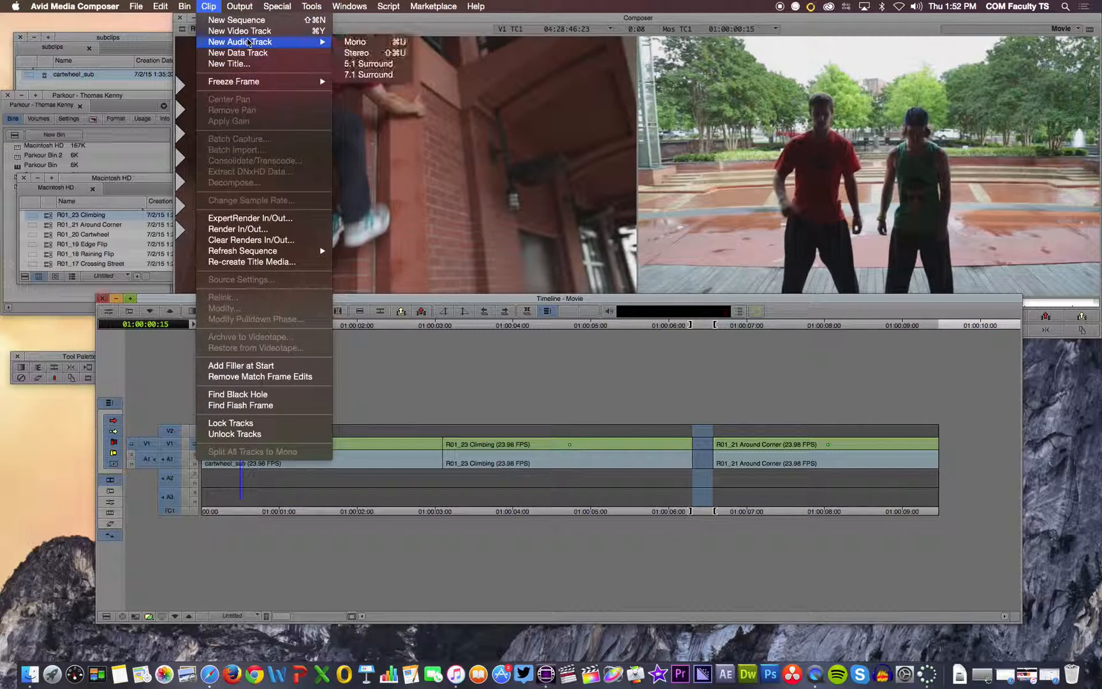
left_click(375, 43)
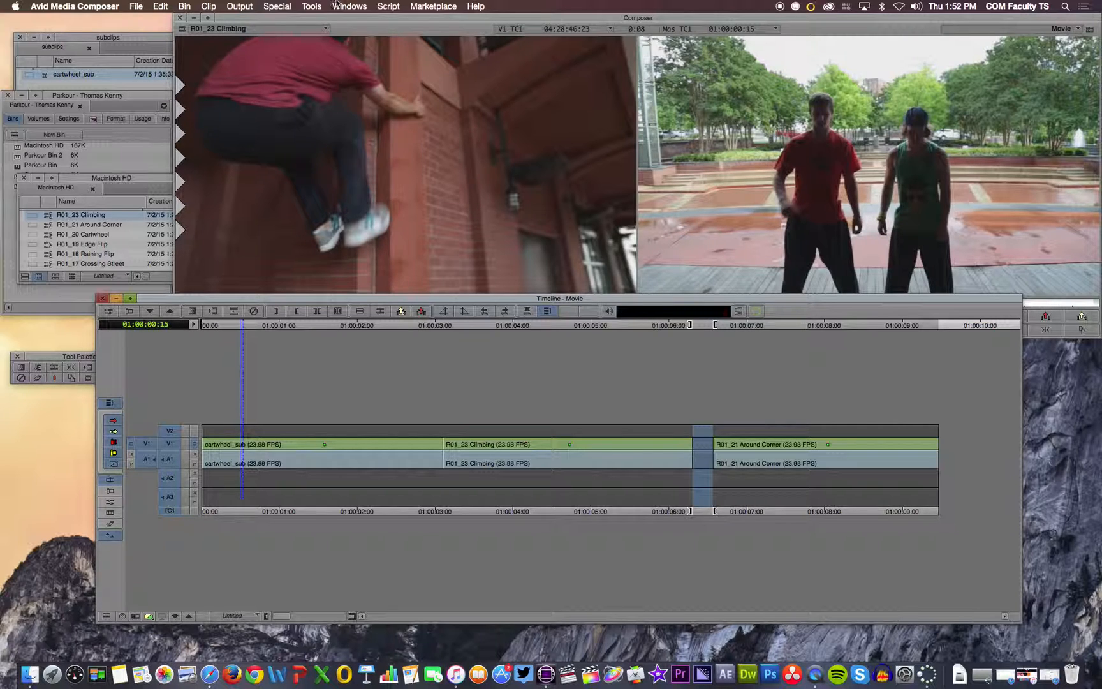
left_click(241, 5)
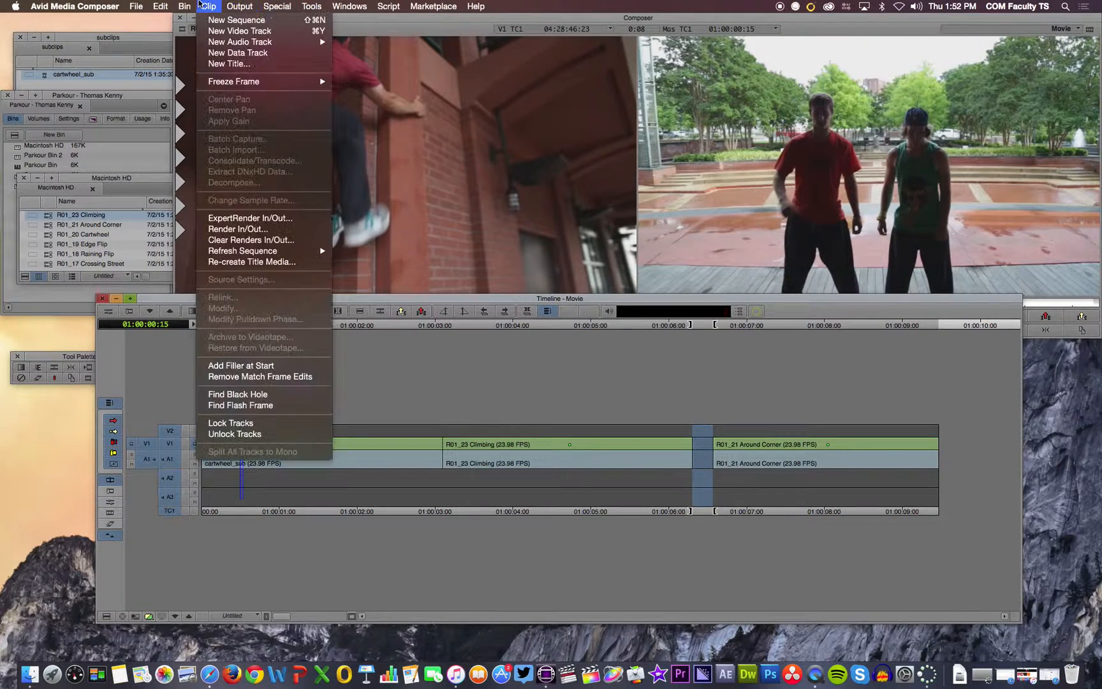
mouse_move(299, 42)
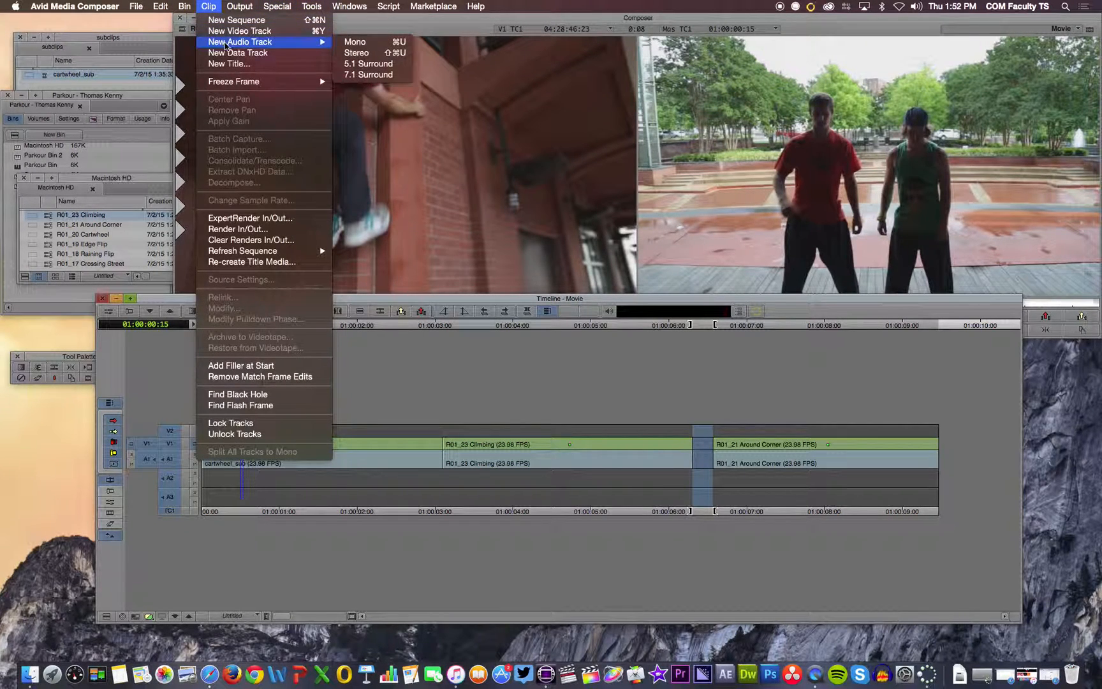
left_click(396, 43)
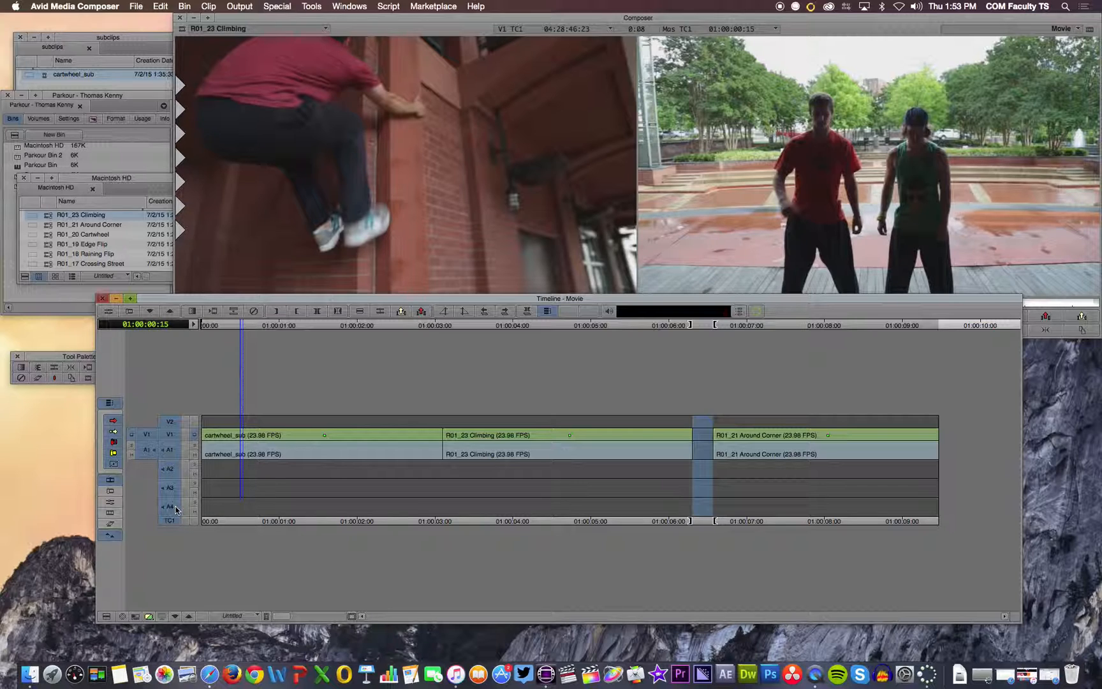
- Patch source audio A1 to record track A3, and return the patch to record track A1
left_click(148, 452)
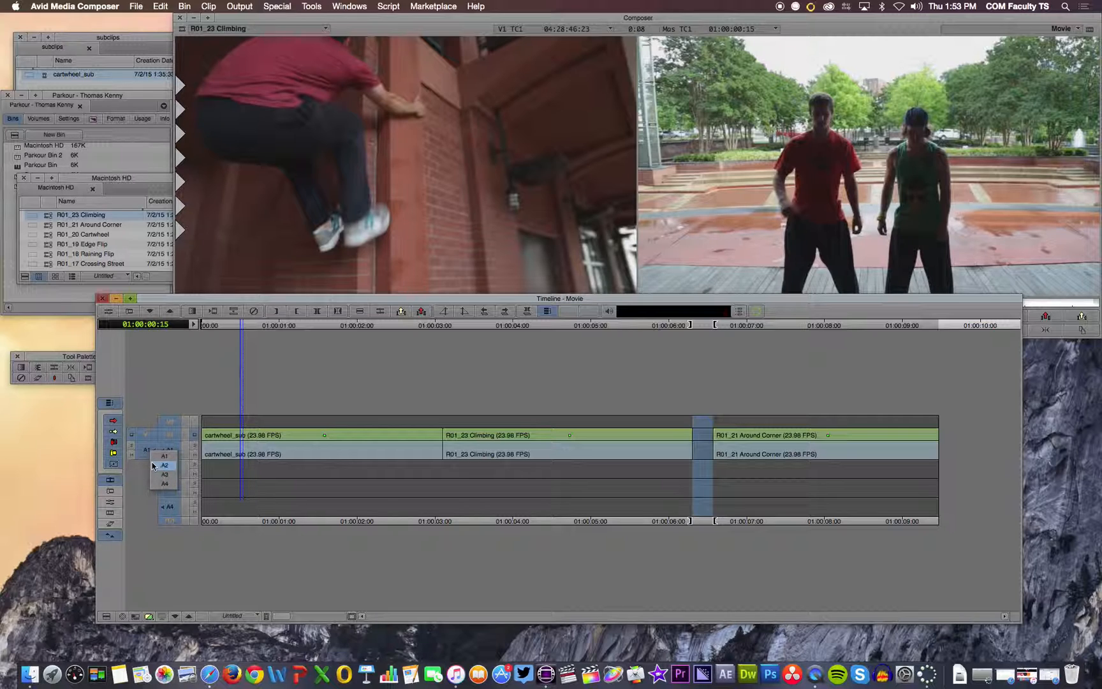
left_click_drag(143, 461, 195, 491)
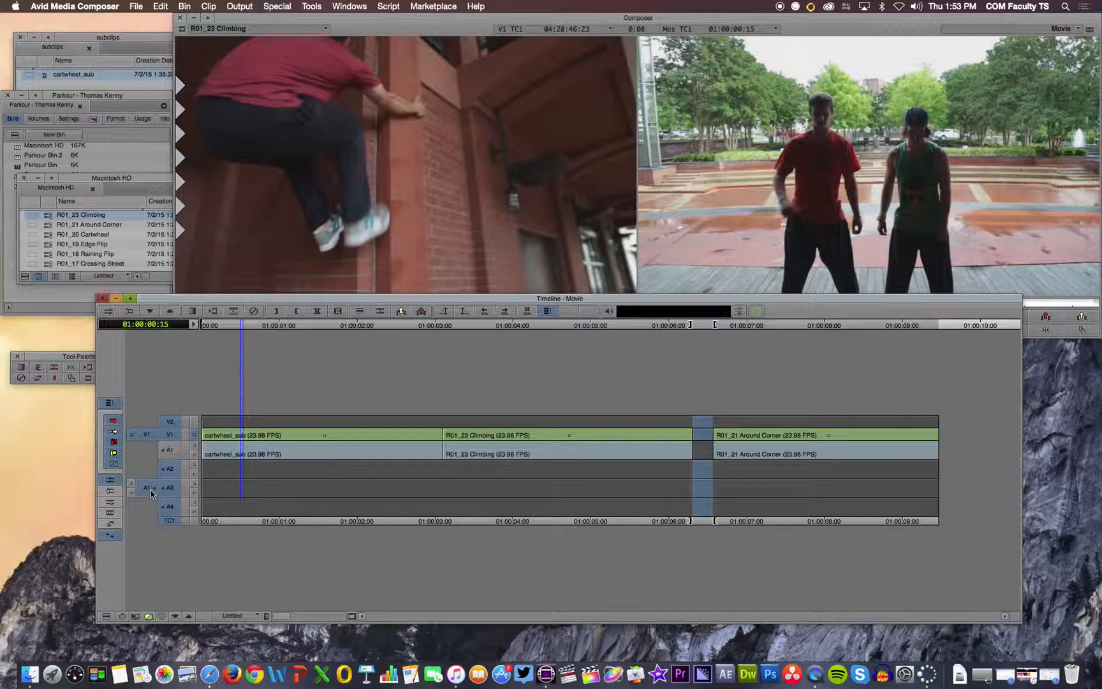
left_click_drag(148, 488, 167, 452)
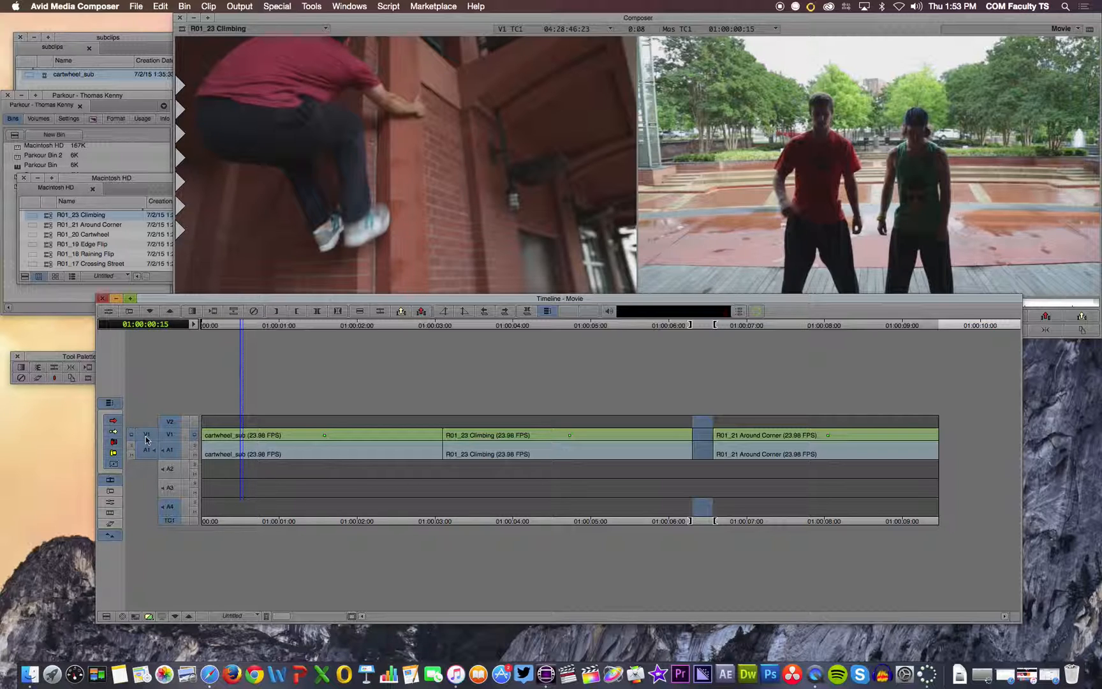
- Patch source video V1 to record track V2 and move the sequence playhead to 01:00:01:07
left_click_drag(147, 439, 170, 421)
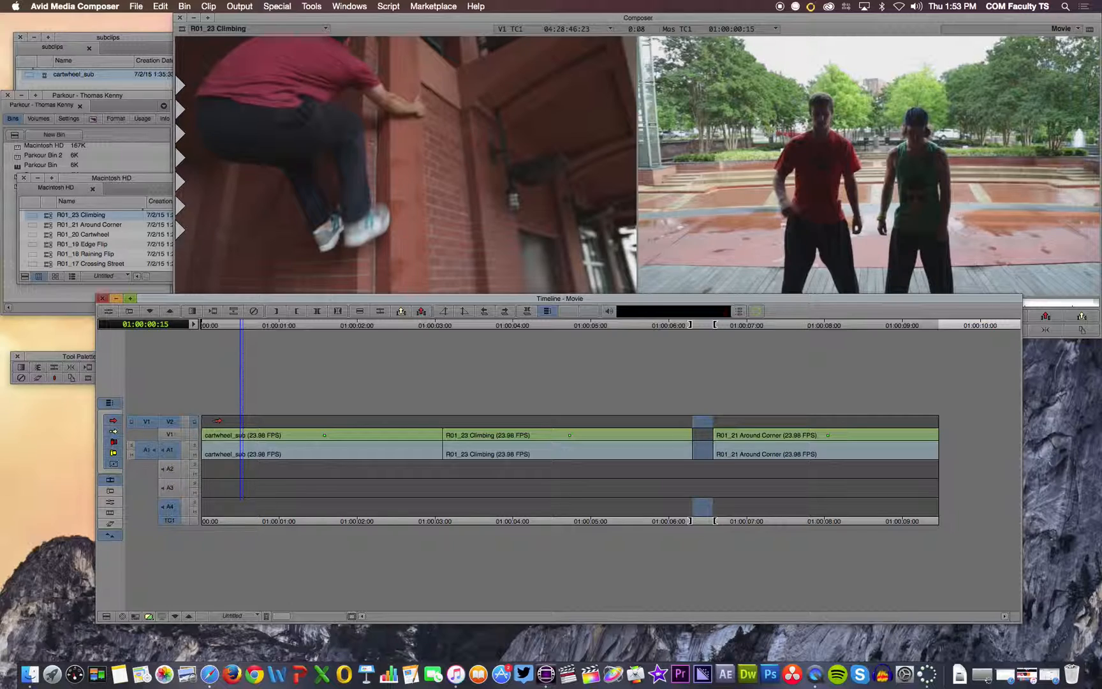
left_click_drag(258, 327, 297, 327)
- Load the R01_15 Across Stones clip from the Macintosh HD bin into the source monitor
left_click(84, 232)
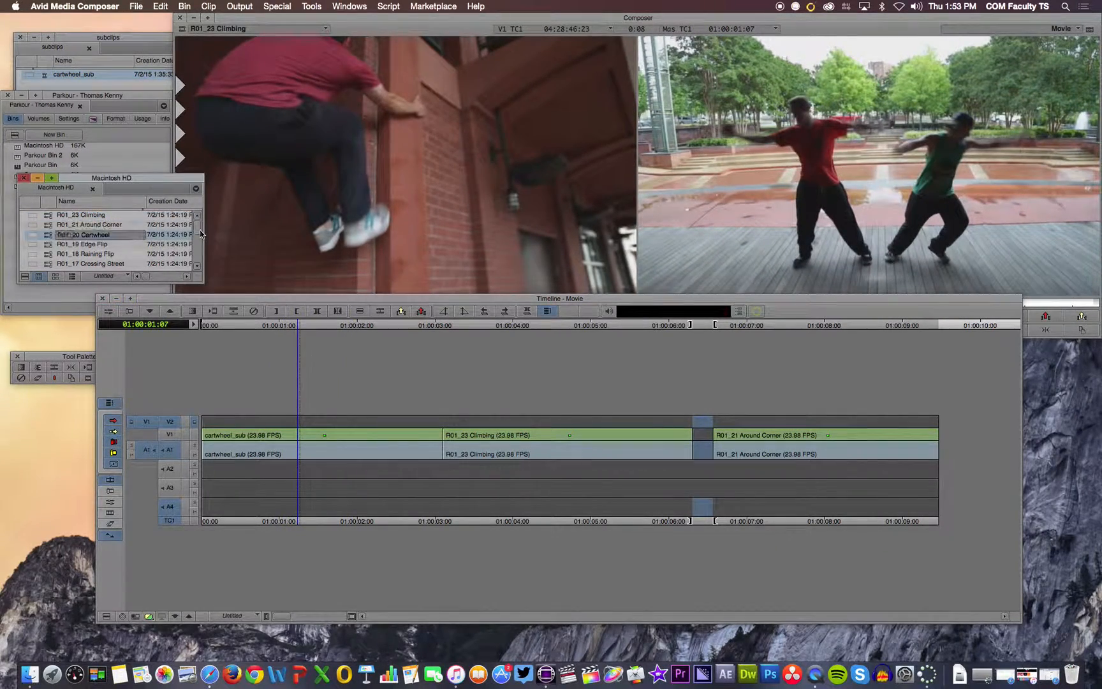
left_click_drag(199, 229, 190, 240)
double_click(61, 240)
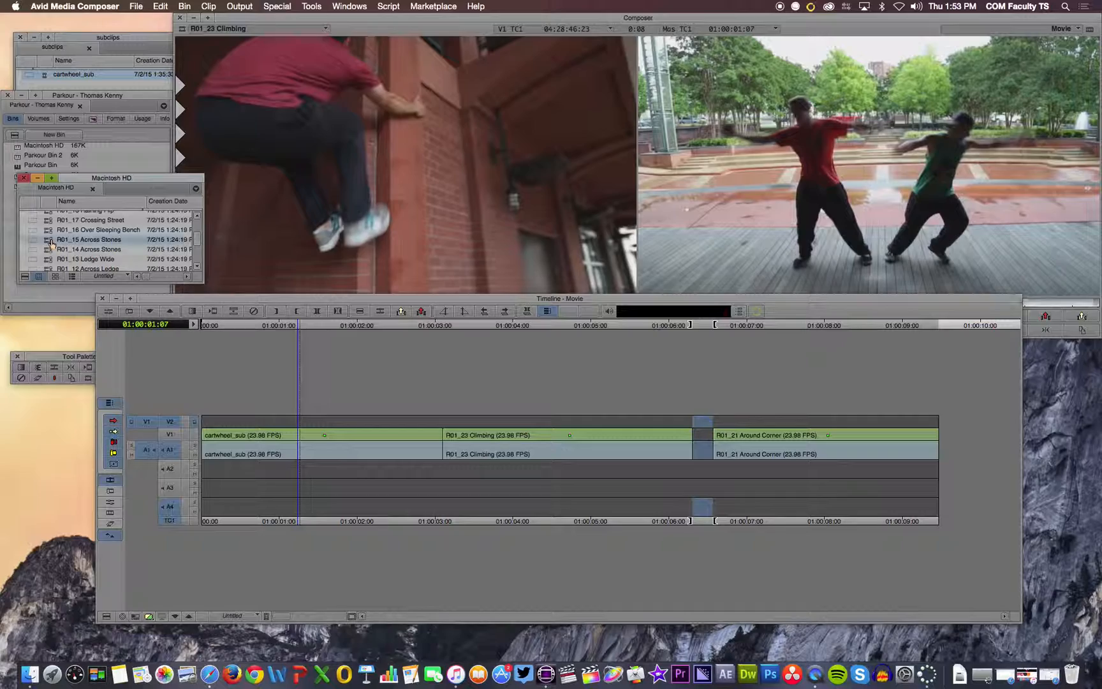
- Mark an In point at 04:23:44:22 and an Out point at 04:23:48:21 in the Across Stones source clip
left_click_drag(333, 302, 433, 300)
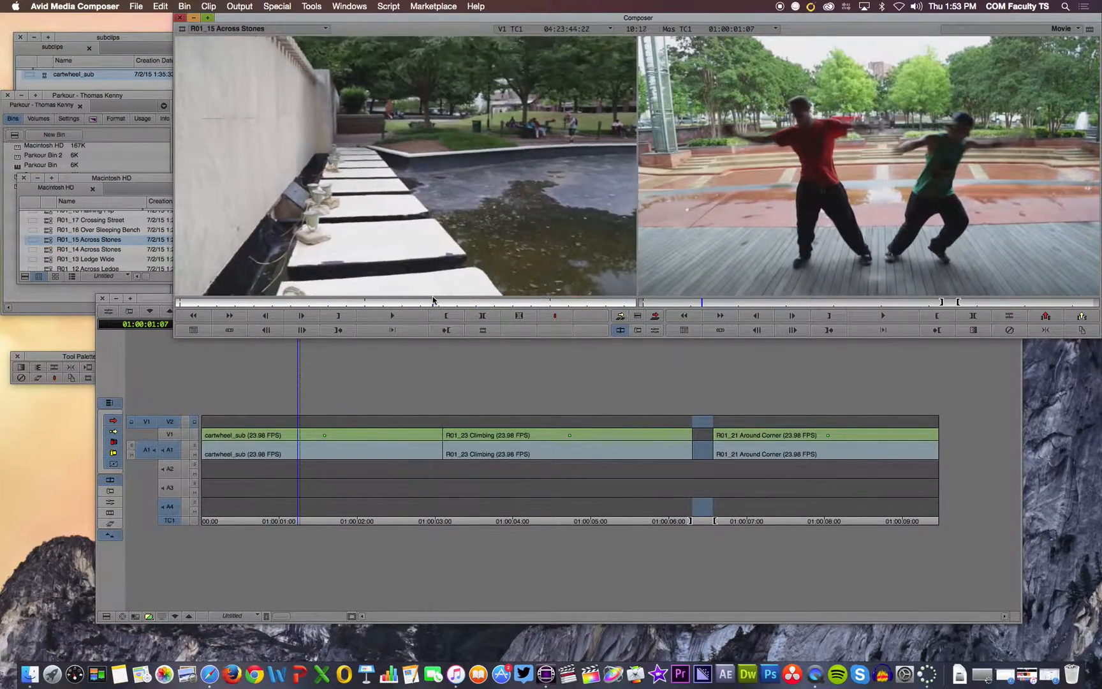
key("o")
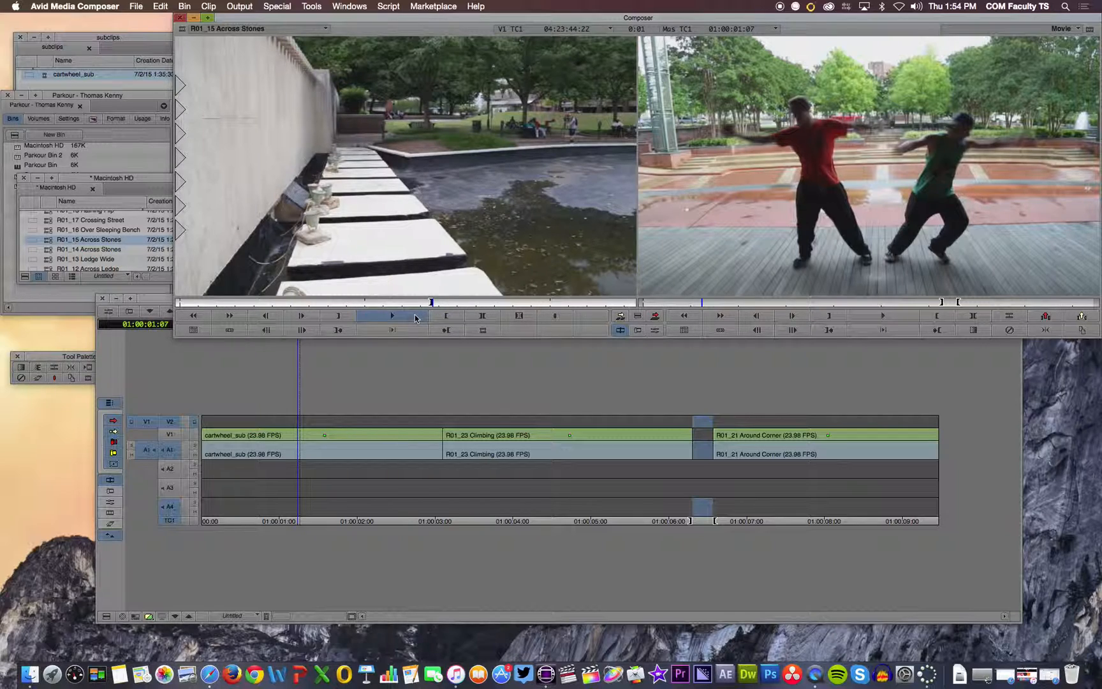
left_click(455, 303)
left_click_drag(455, 302, 505, 300)
key("i")
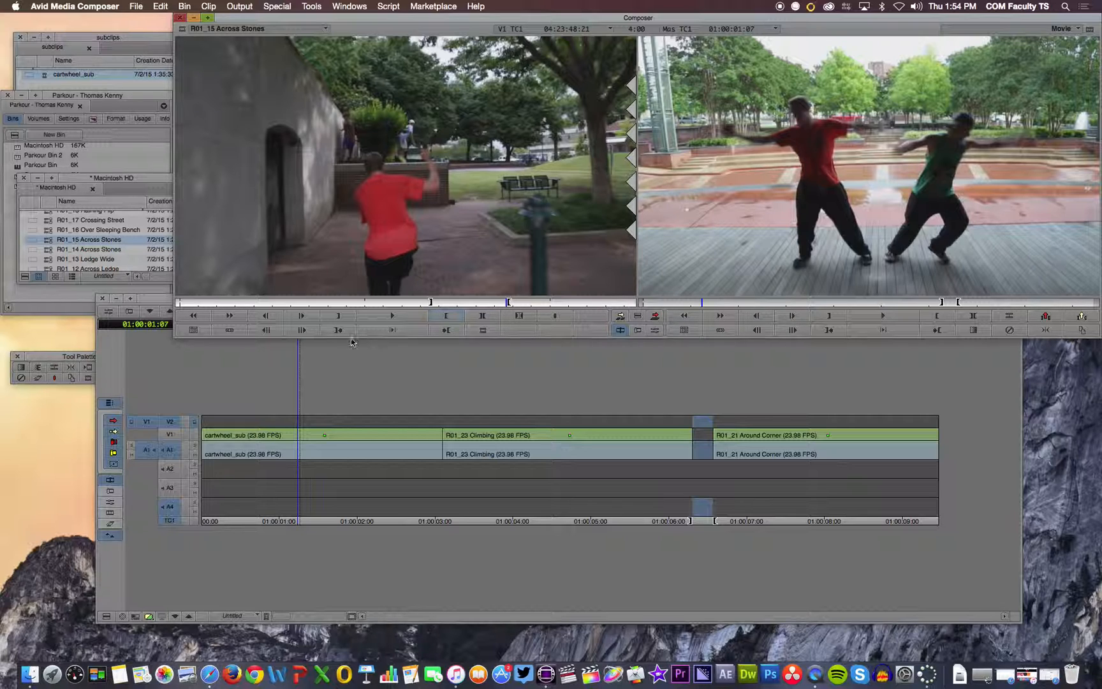
- Patch source audio A1 to record track A2, keep source V1 on V2, and deselect record track A4
left_click(341, 351)
left_click_drag(299, 328, 298, 330)
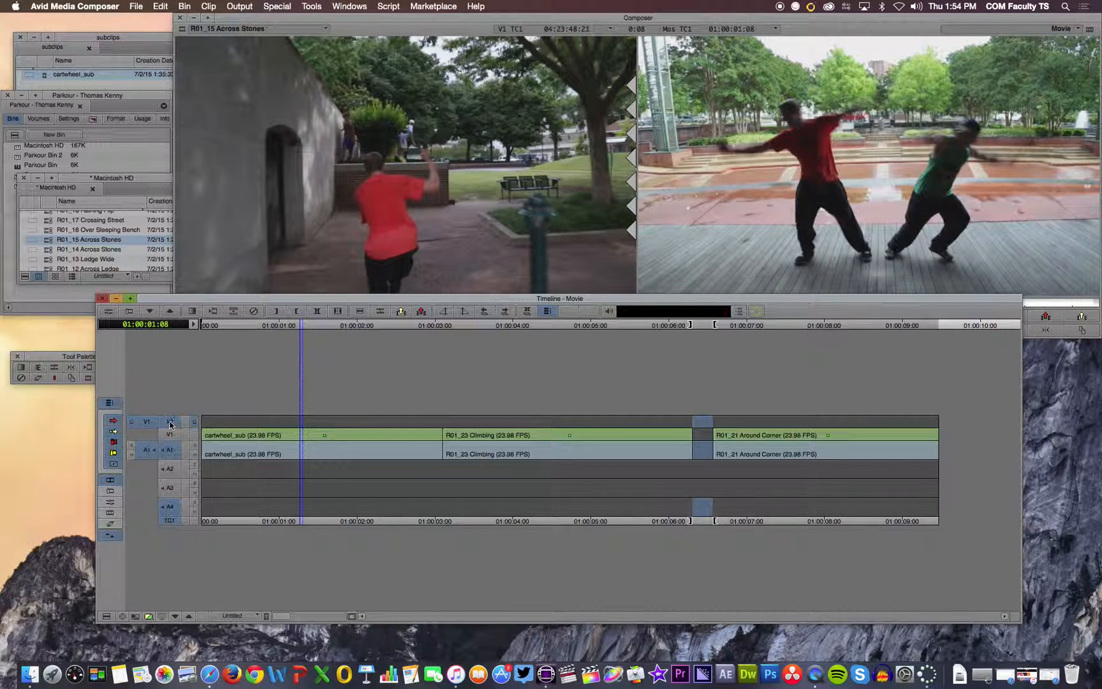
left_click_drag(152, 424, 174, 422)
left_click_drag(146, 454, 174, 472)
left_click(169, 506)
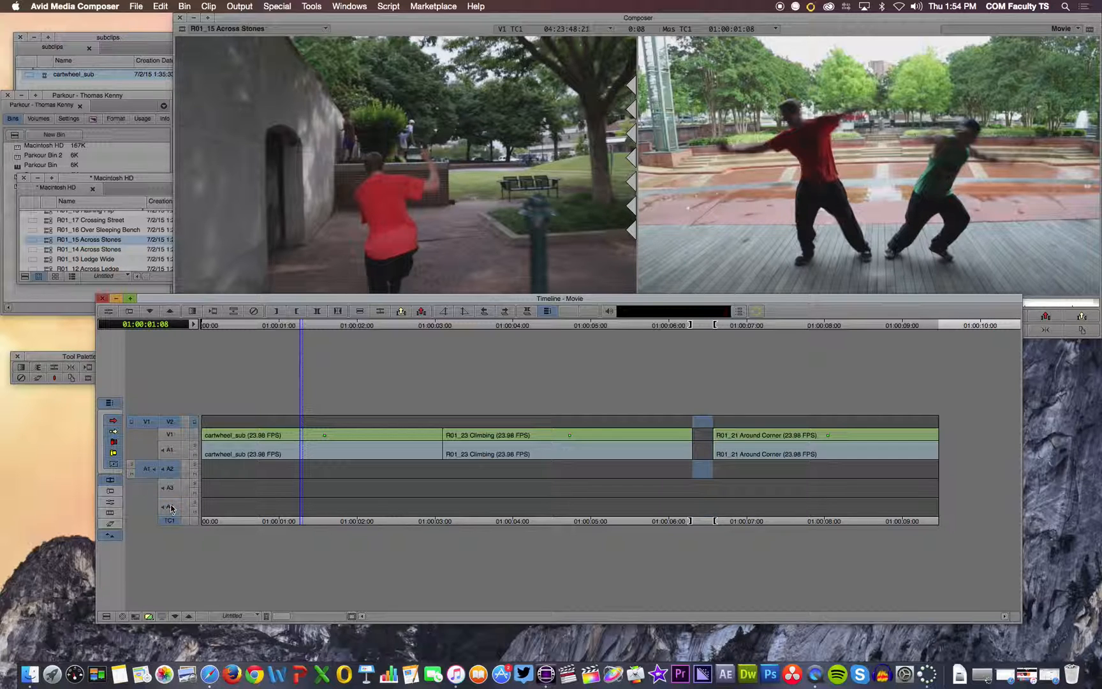
- Park the playhead at 01:00:01:01, try editing the marked Across Stones segment onto V2 and A2, and undo the edit
mouse_move(299, 325)
left_mouse_down()
mouse_move(268, 325)
mouse_move(283, 326)
left_mouse_up()
left_click_drag(573, 300, 565, 349)
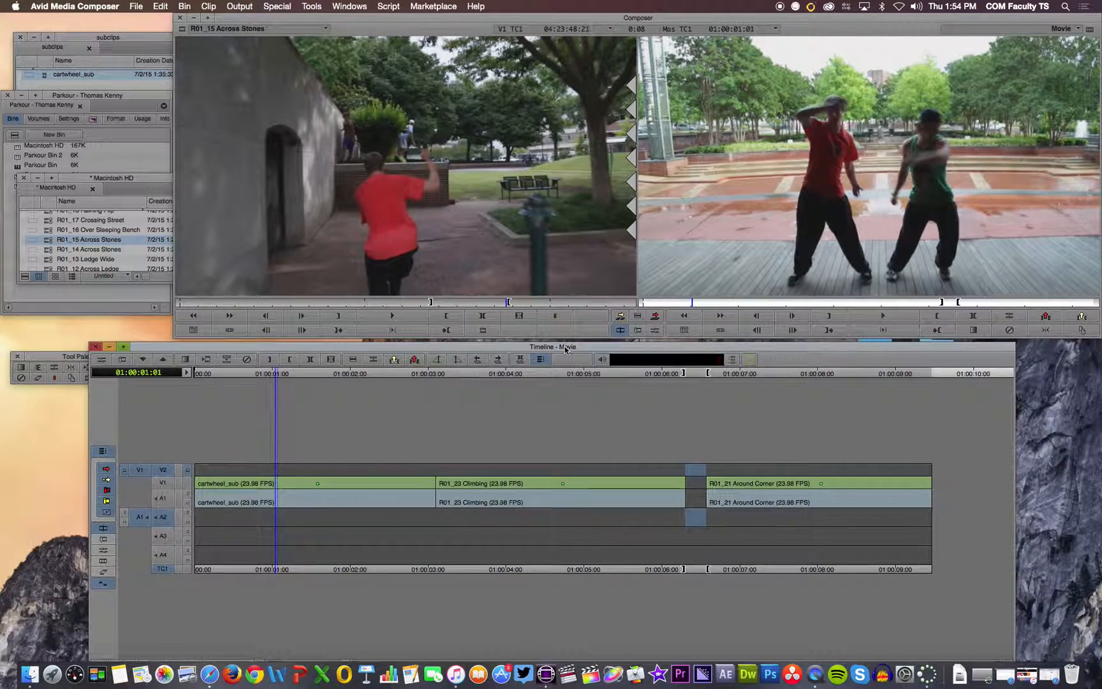
left_click(620, 315)
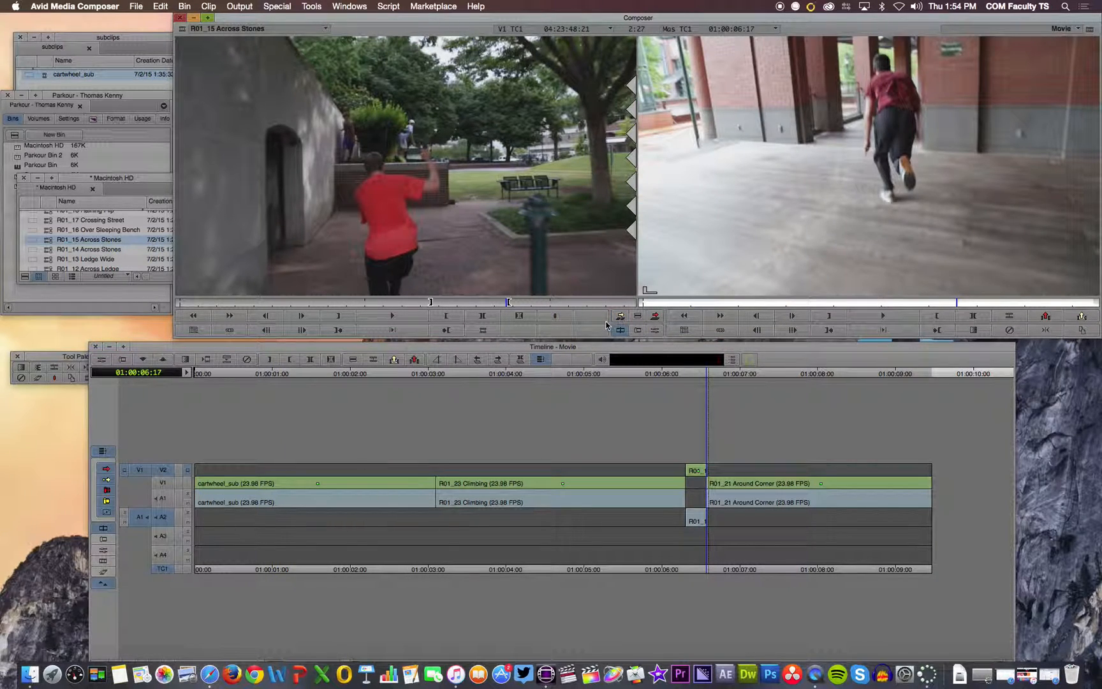
key("super+z")
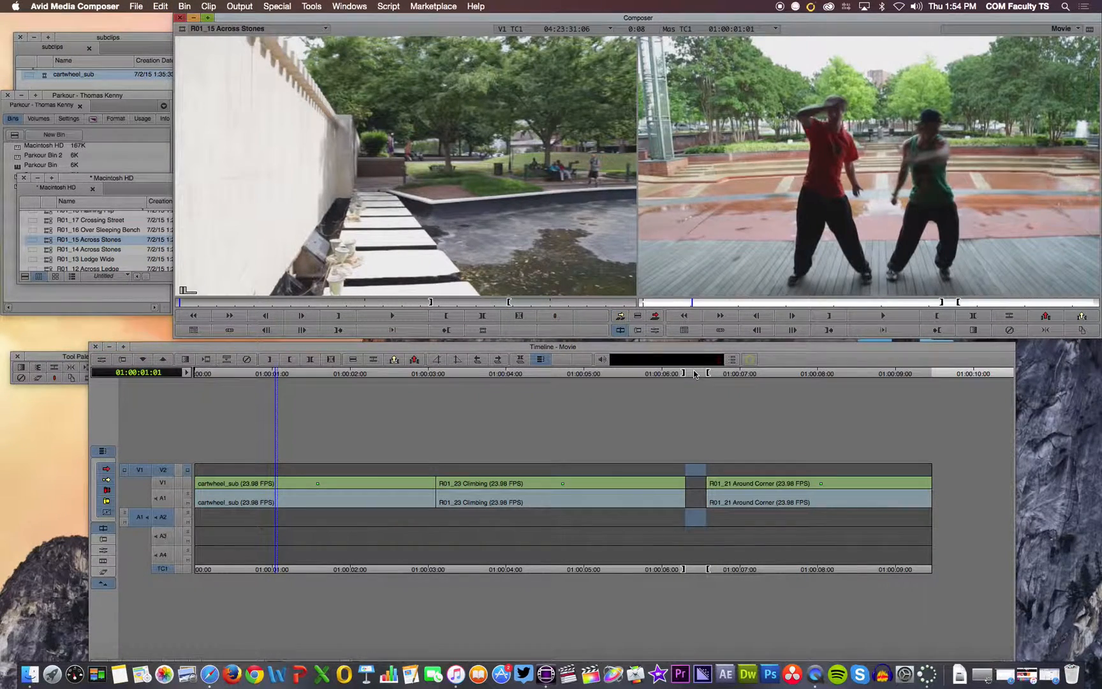
- Clear the In and Out marks around the gap before the Around Corner clip in the sequence
left_click(694, 373)
key("g")
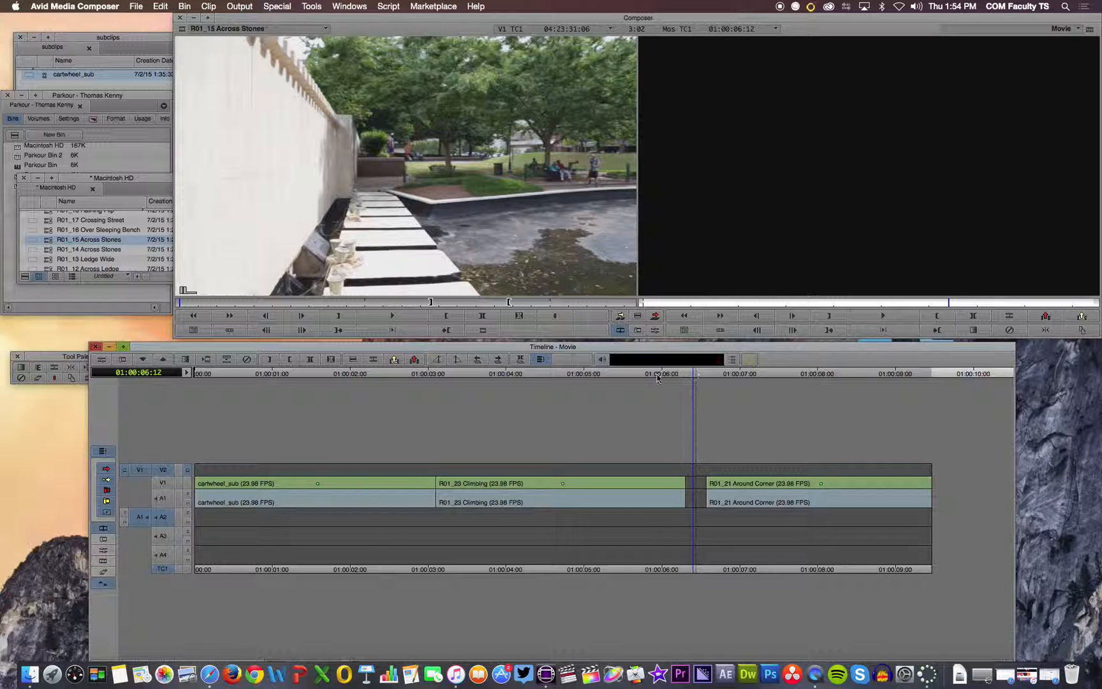
- Try placing the marked Across Stones segment on V2 and A2 at about 01:00:01:09, check it, and undo the edit
left_click_drag(691, 373, 298, 395)
left_click(654, 316)
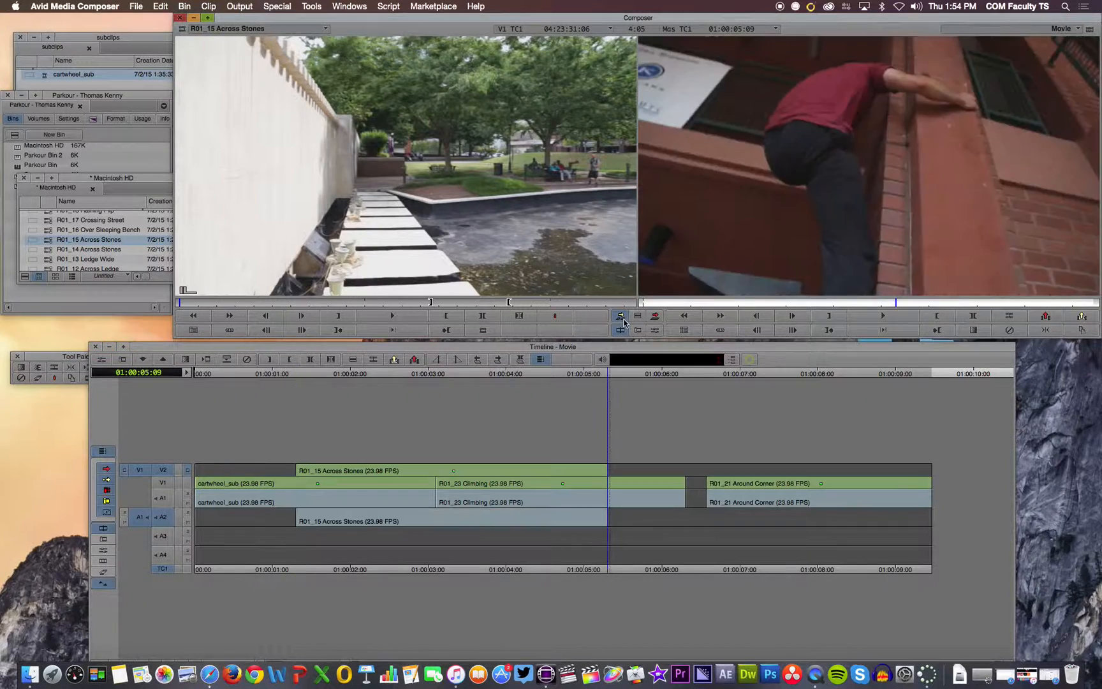
left_click_drag(607, 375, 310, 399)
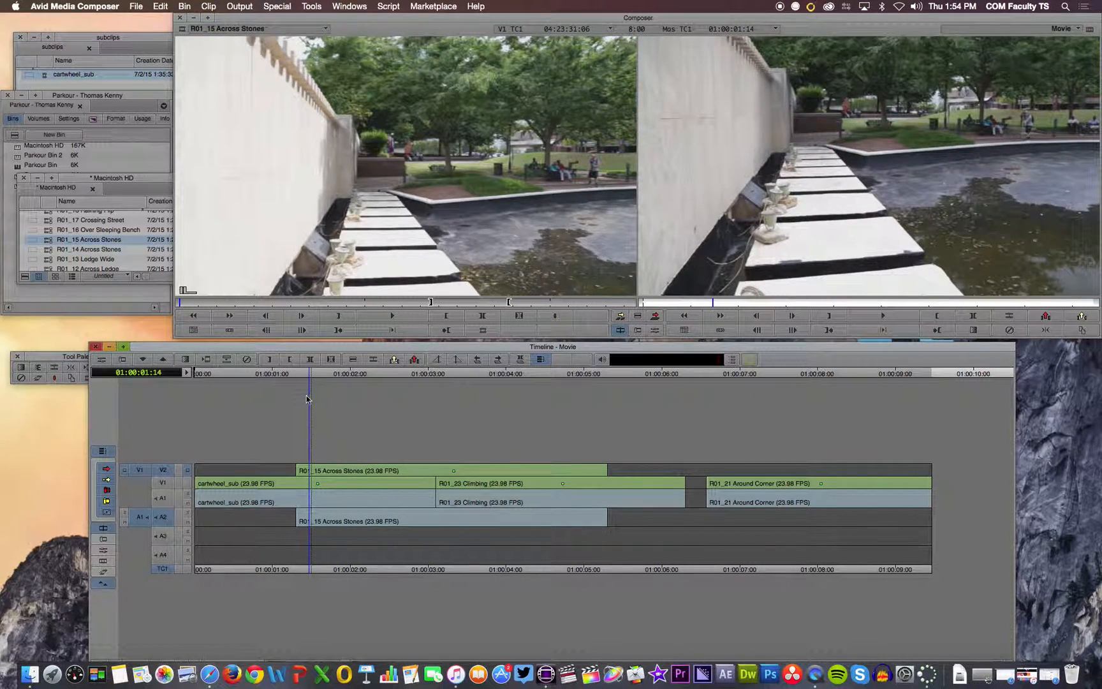
key("super+z")
- Shorten the source selection to an Out point at 04:23:46:15, try editing it onto V2 and A2, and undo the edit
left_click(466, 301)
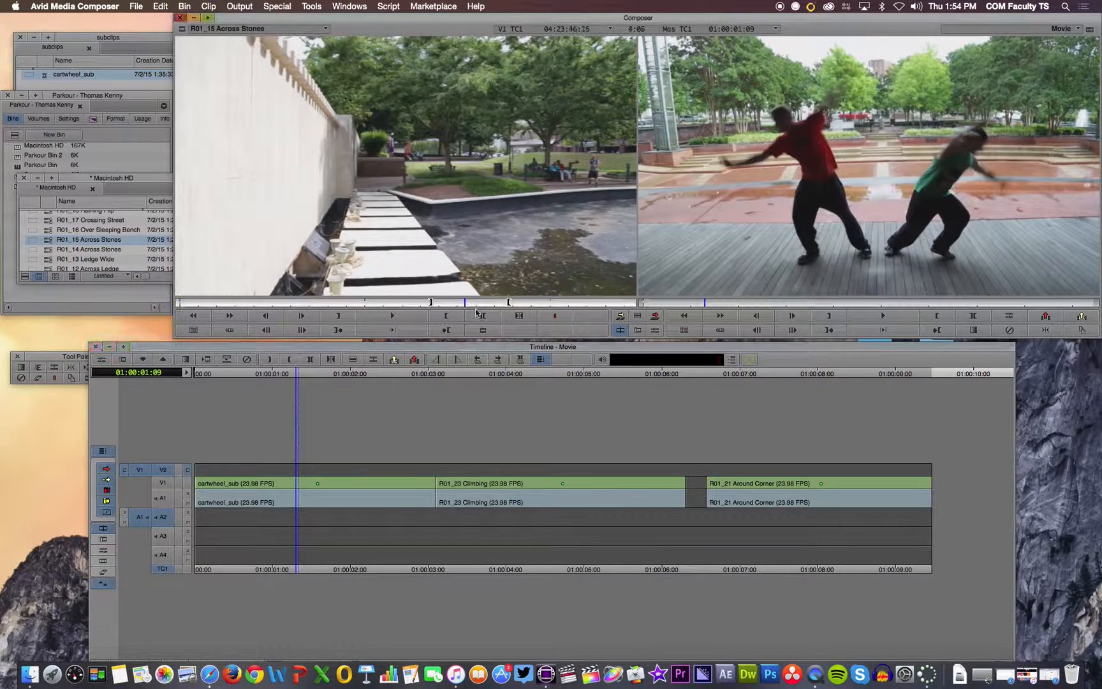
left_click(302, 373)
left_click(655, 315)
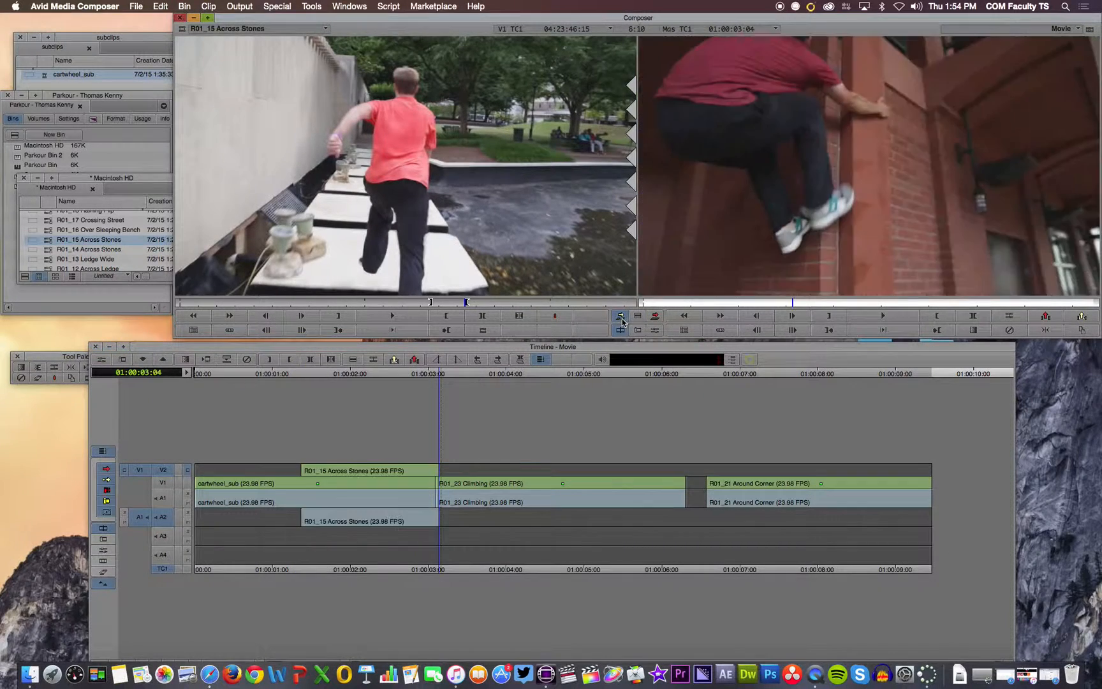
key("super+z")
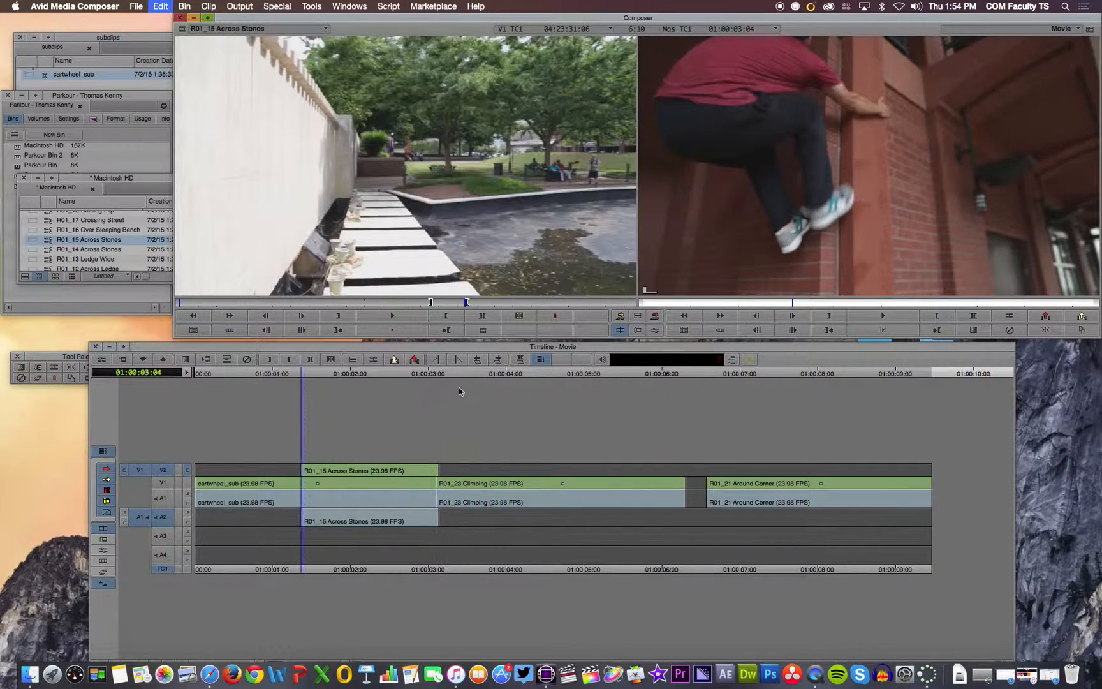
- Mark the source Out point at 04:23:45:18 and edit the Across Stones segment onto V2 and A2 at 01:00:00:16
left_click(252, 375)
left_click_drag(244, 378, 236, 377)
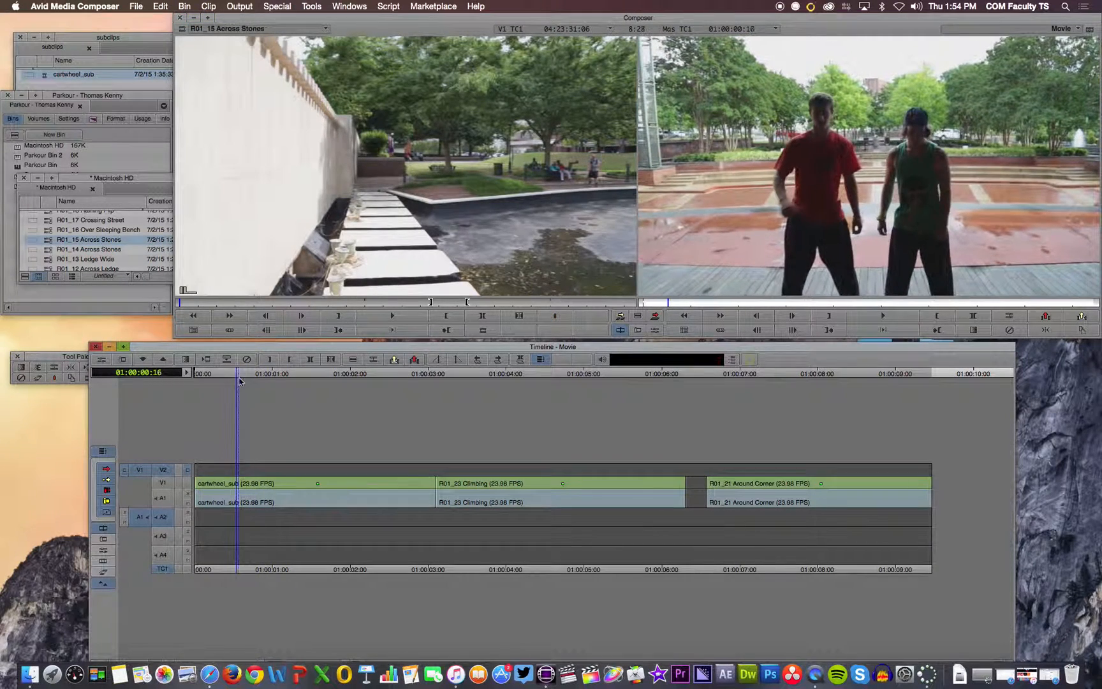
left_click(449, 305)
left_click(449, 304)
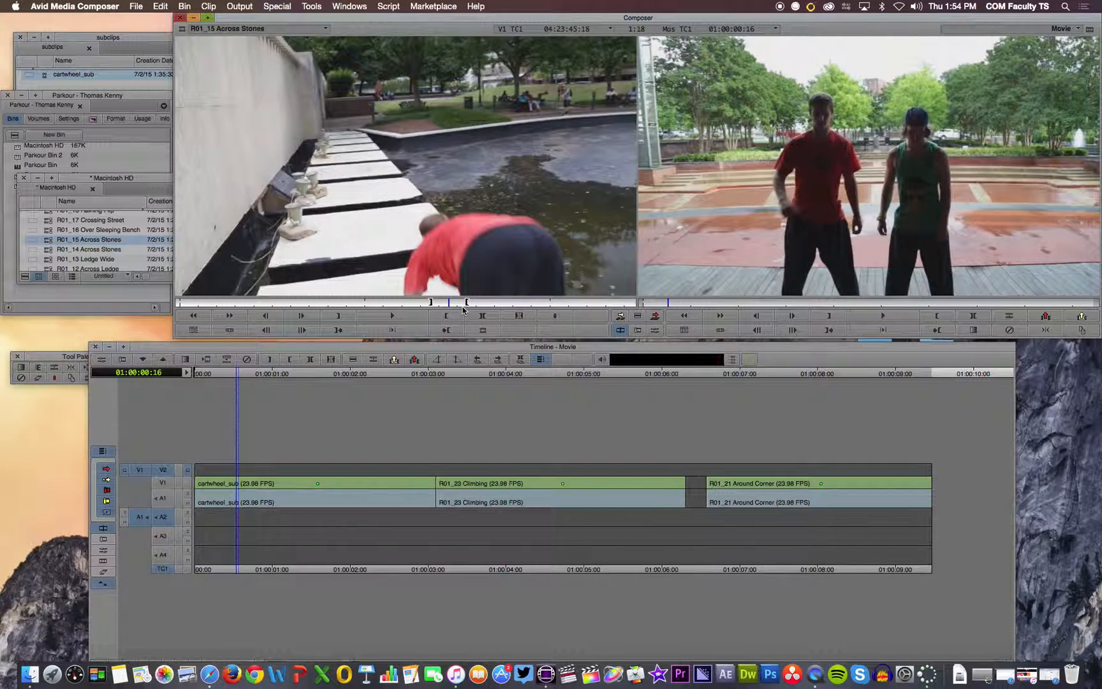
key("o")
left_click(618, 316)
- Scrub through the start of the sequence to review how the Across Stones clip on V2 covers the cartwheel clip
left_click_drag(305, 375, 229, 392)
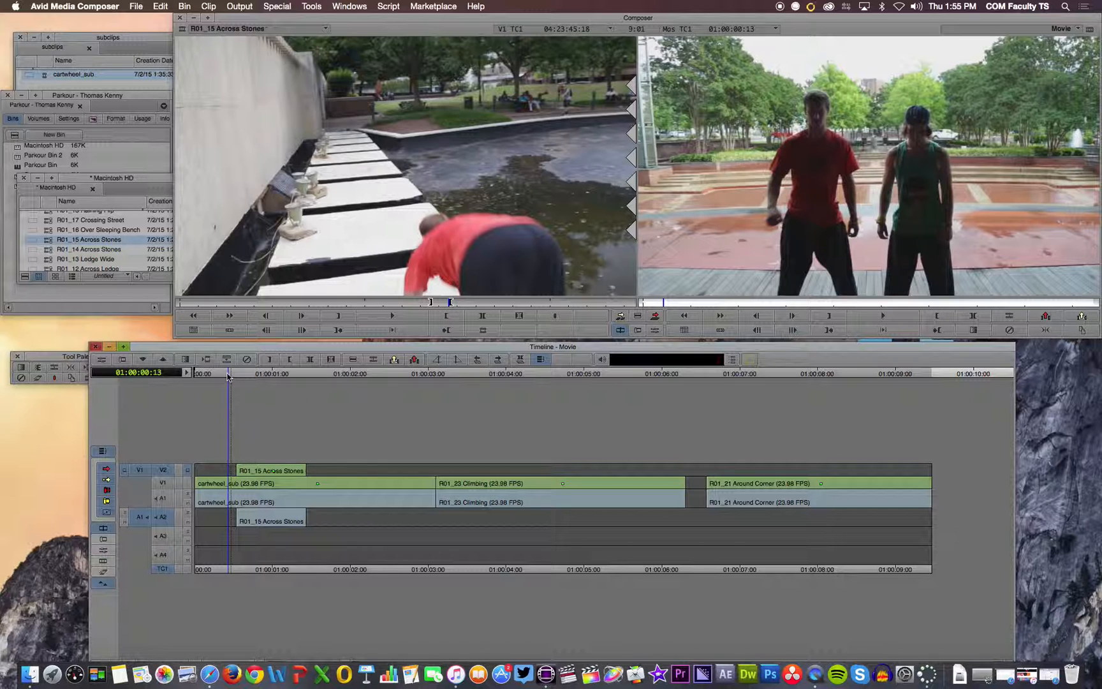
left_click(236, 375)
left_click_drag(236, 374, 258, 374)
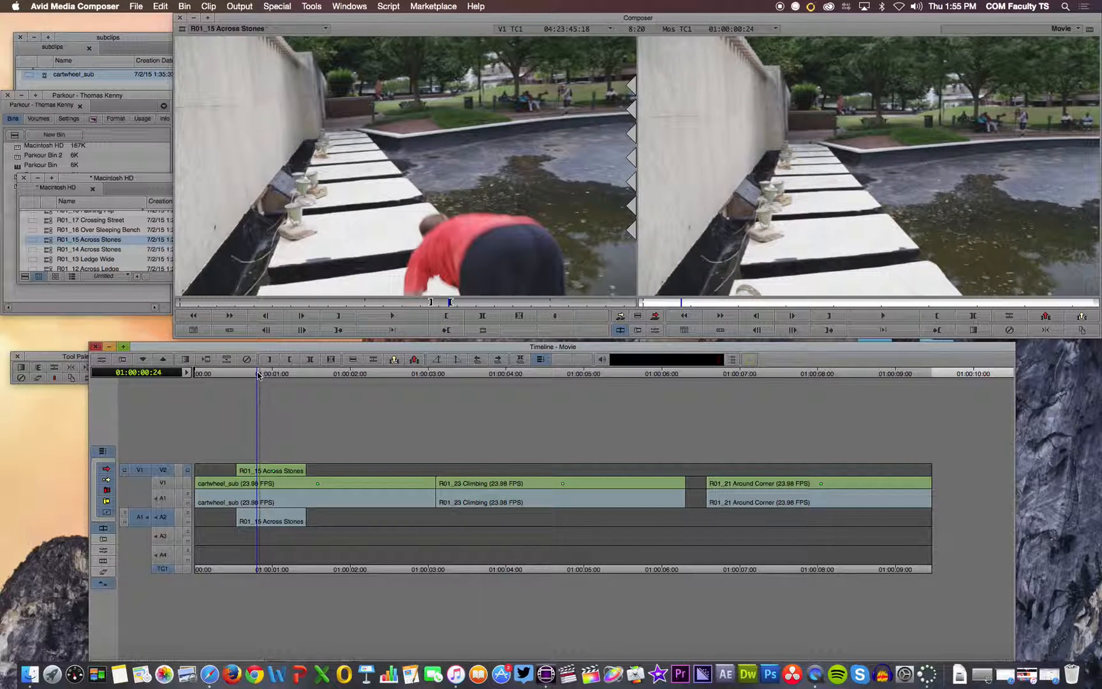
left_click_drag(259, 375, 333, 375)
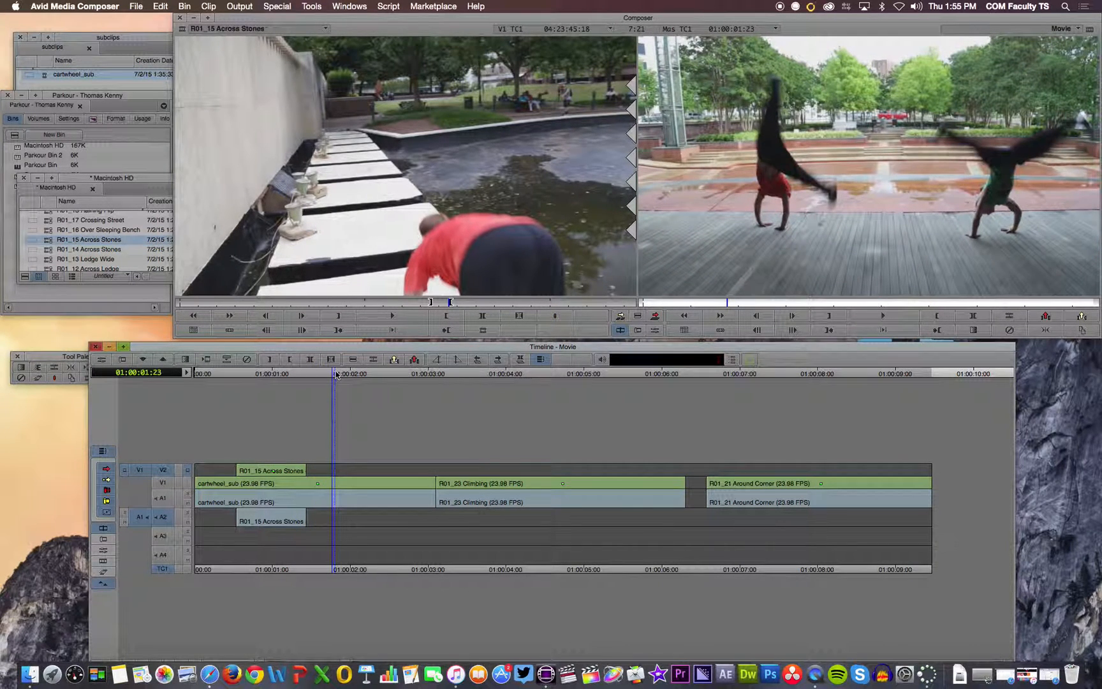
- Remove the Across Stones clip from V2 and A2, and patch the source tracks back to V1 and A1
left_click(274, 469)
key("Delete")
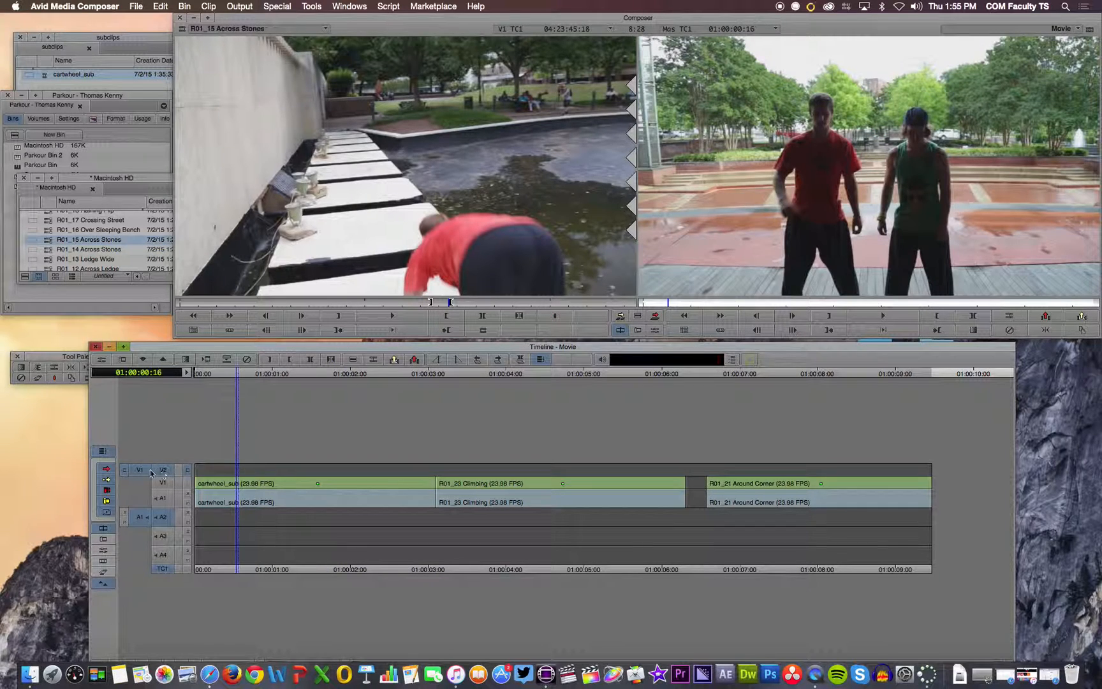
left_click_drag(140, 469, 156, 498)
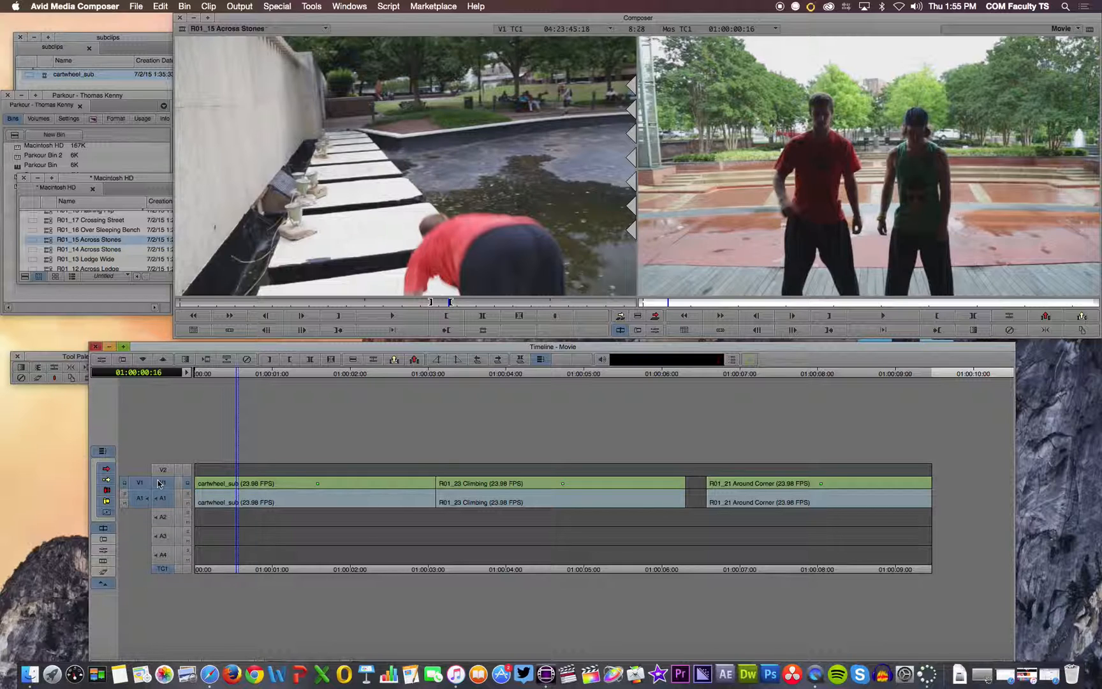
- Enable all sequence tracks, and turn off V2, A2, A3 and A4 so V1 and A1 are the enabled video and audio tracks
key("super+a")
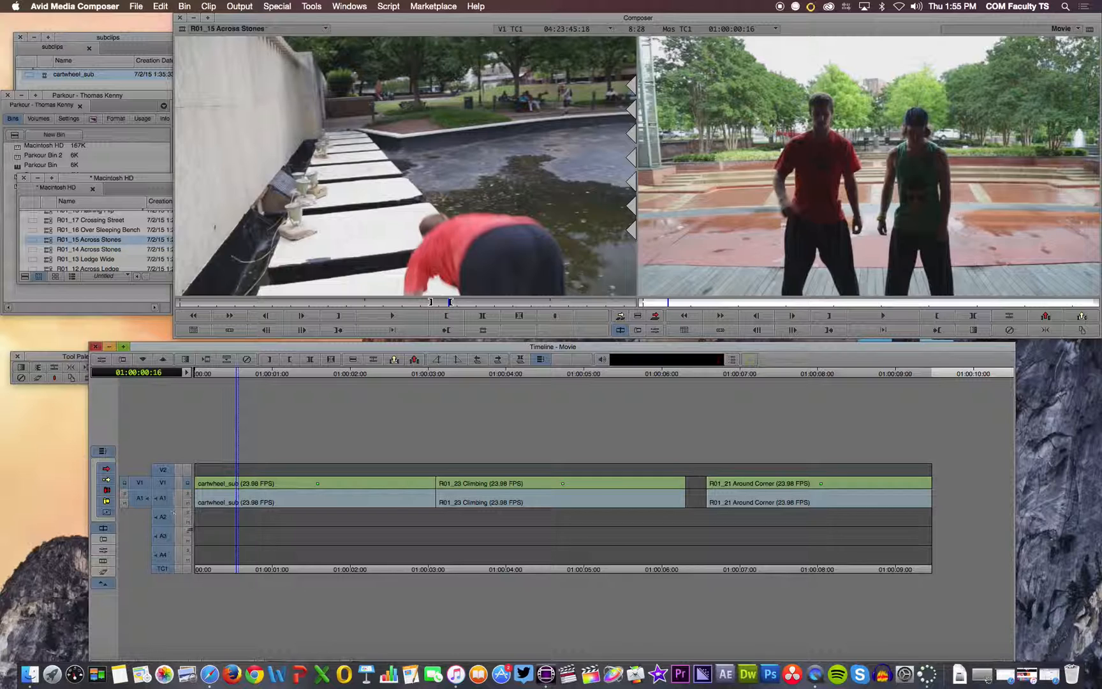
left_click(163, 554)
left_click(164, 535)
left_click(163, 516)
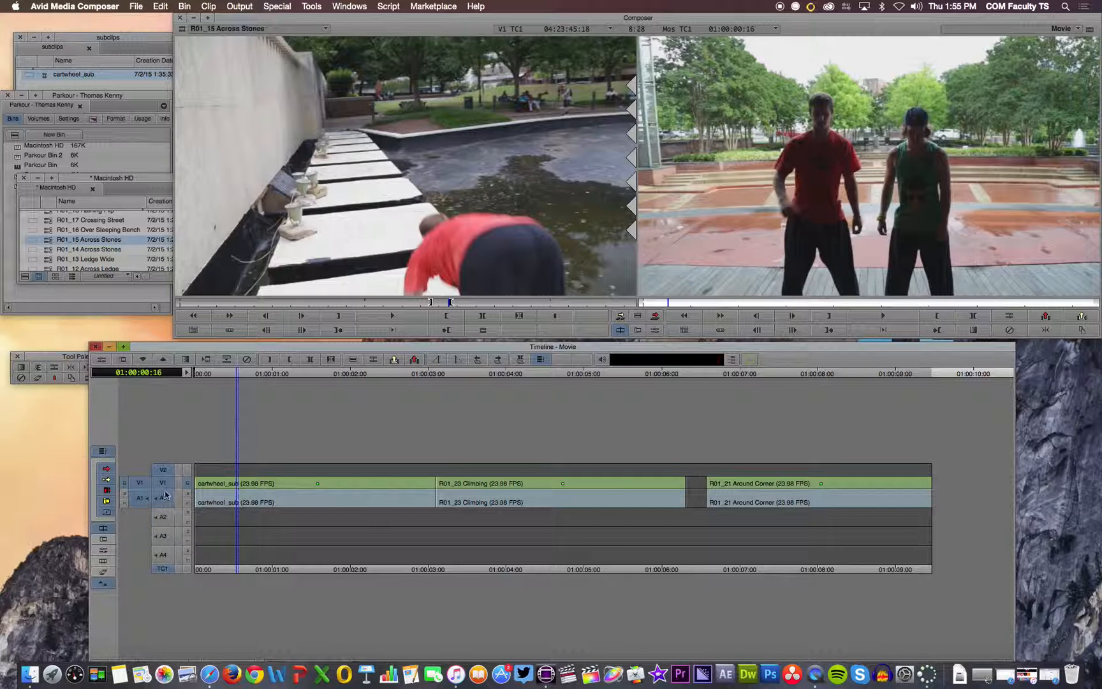
left_click(164, 470)
- Move the position indicator to 01:00:02:12 and enlarge the height of the enabled tracks
mouse_move(376, 375)
left_mouse_down()
mouse_move(484, 376)
mouse_move(382, 383)
left_mouse_up()
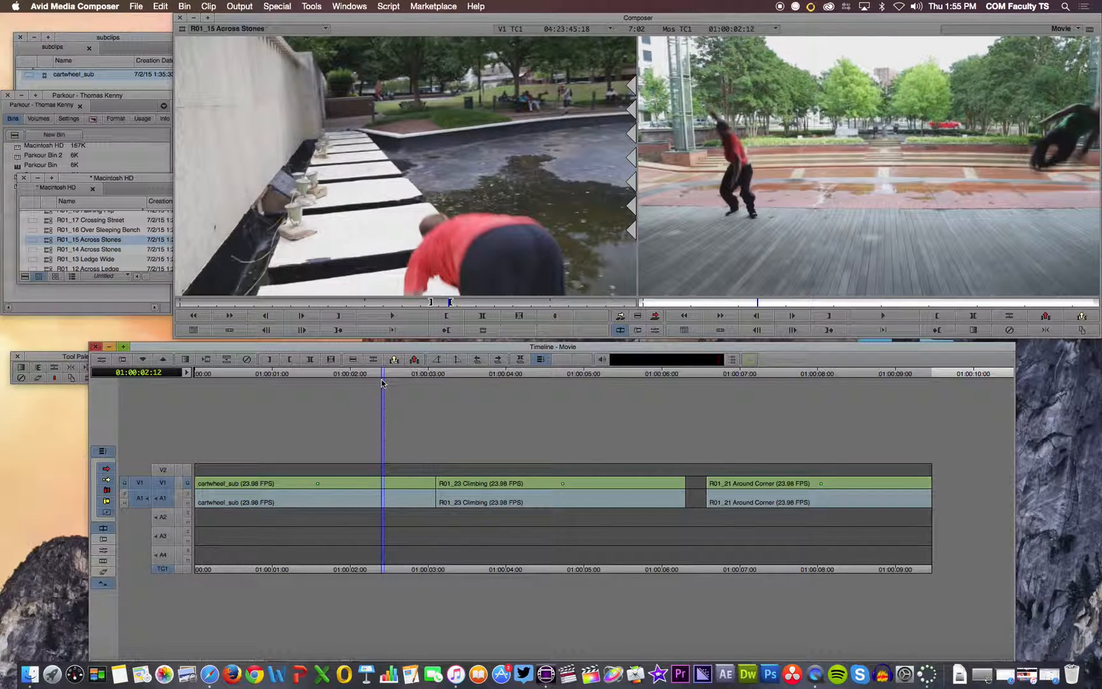
key("super+l")
key("super+l")
key("super+l")
key("super+l")
key("super+l")
key("super+l")
key("super+l")
key("super+l")
key("super+l")
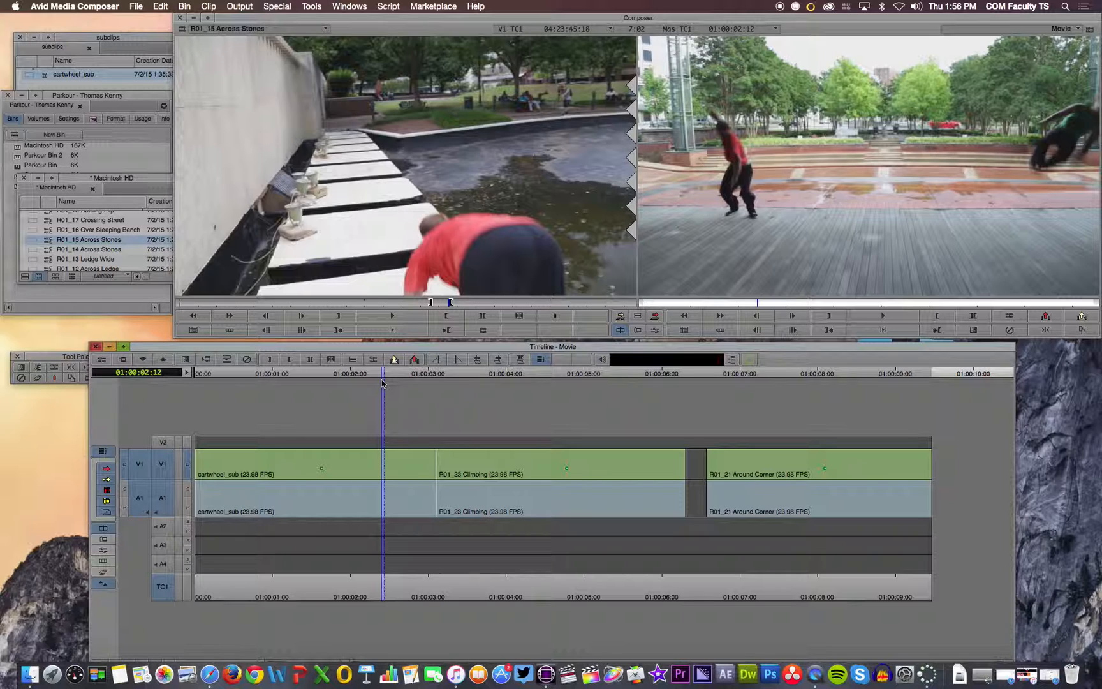
- Reduce the height of the enabled tracks by several increments
key("super+k")
key("super+k")
key("super+k")
key("super+k")
key("super+k")
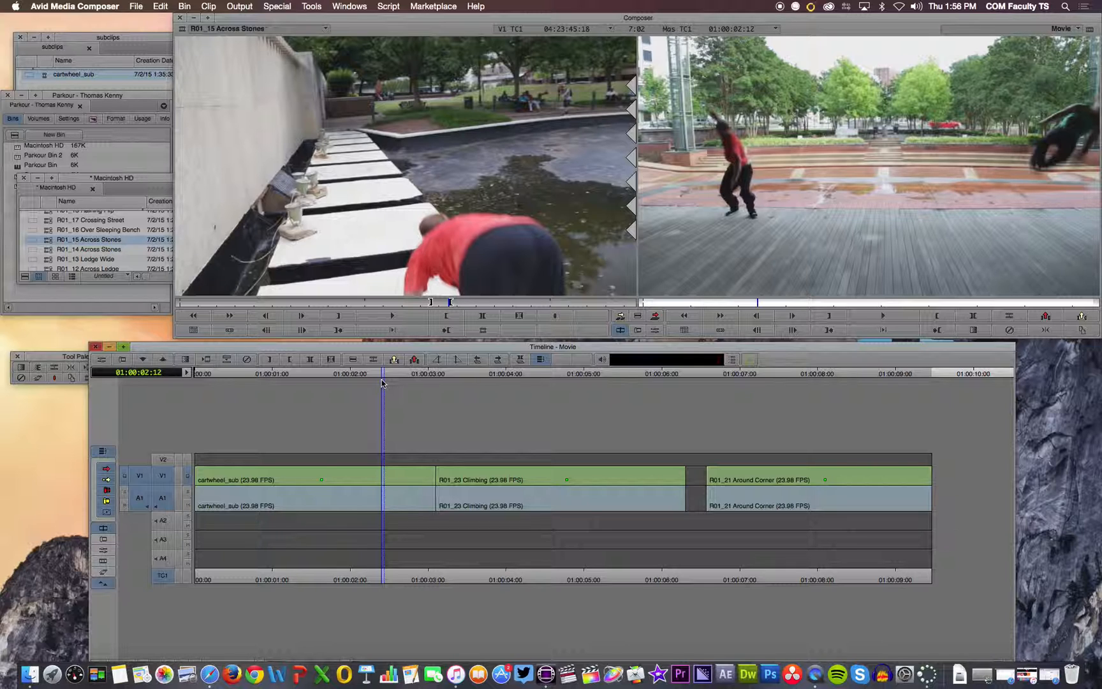
- Move the Timeline window higher to expose its lower edge, and display audio data as Waveform
left_click_drag(322, 350, 319, 286)
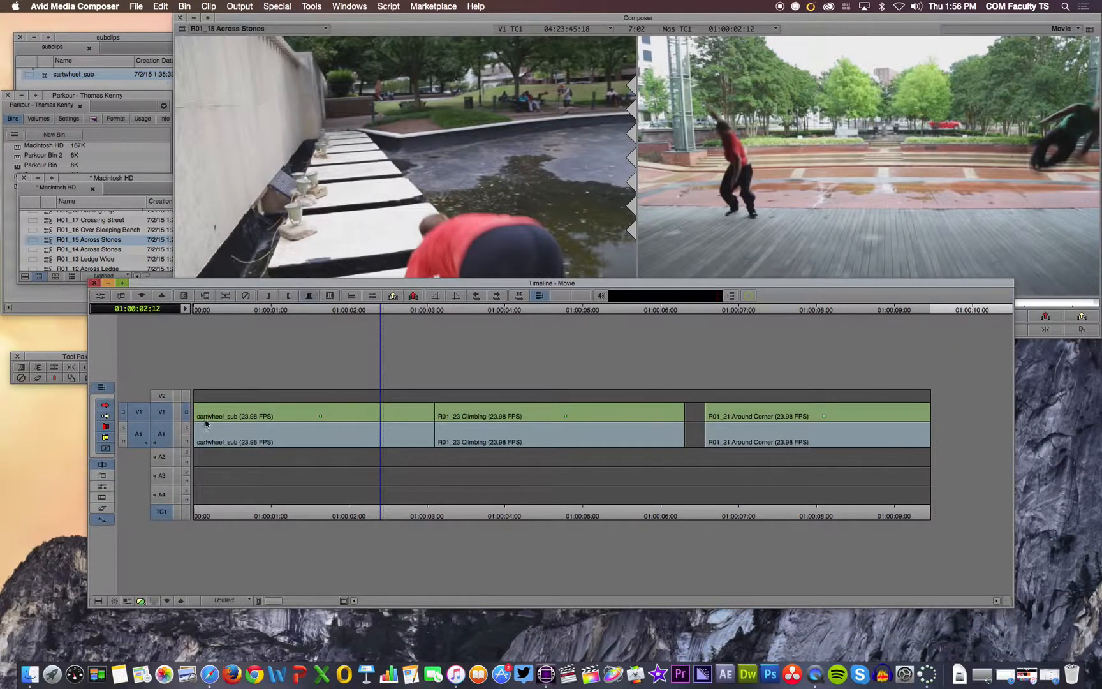
left_click(100, 603)
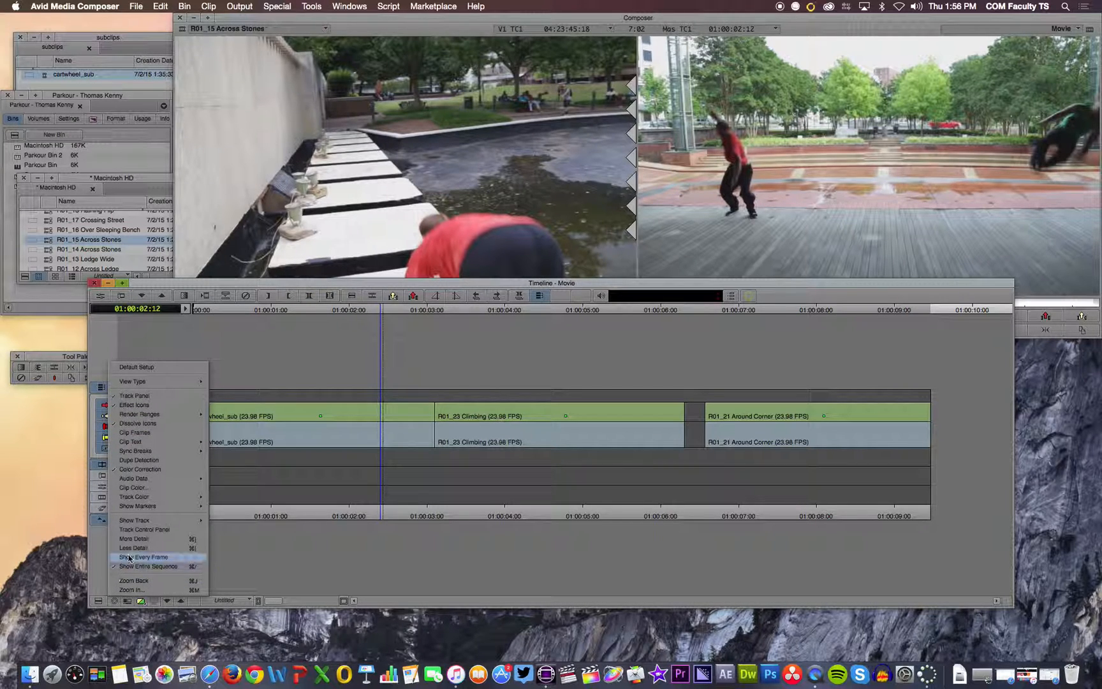
mouse_move(152, 506)
mouse_move(155, 479)
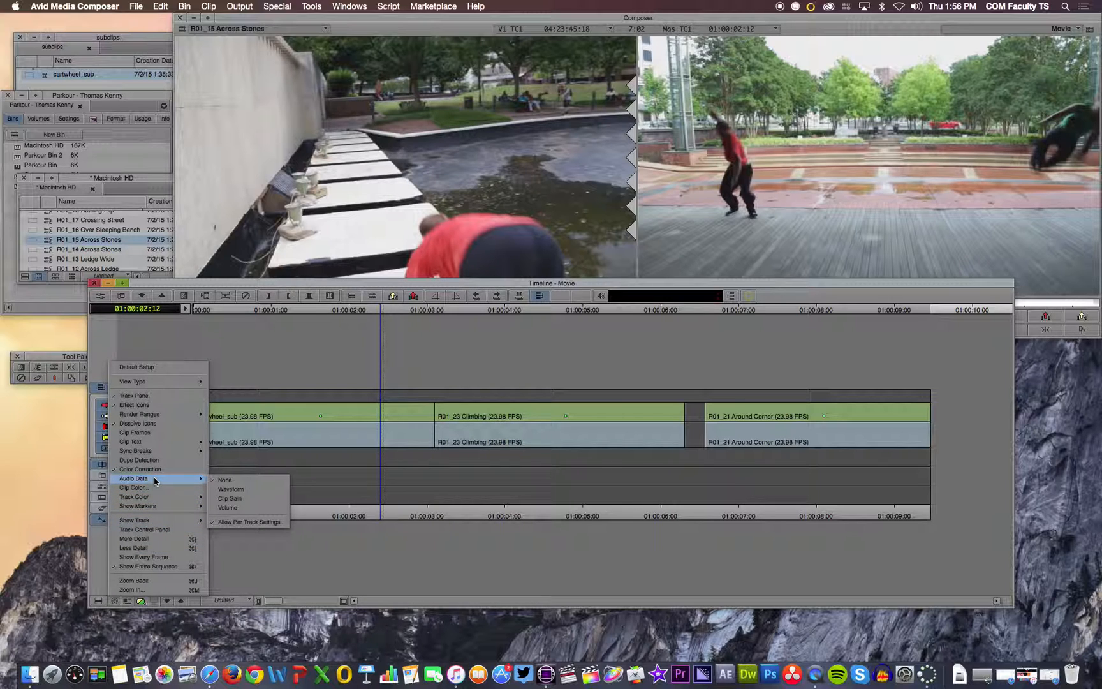
left_click(241, 491)
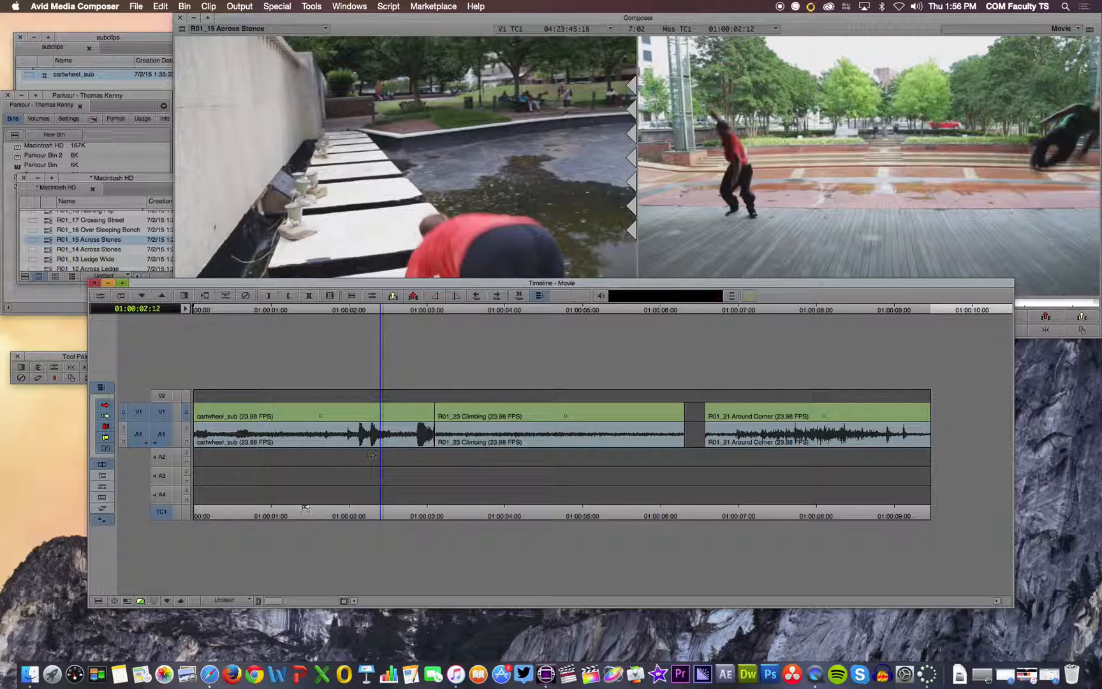
- Check the Allow Per Track Settings option in the timeline's audio data settings
left_click(98, 600)
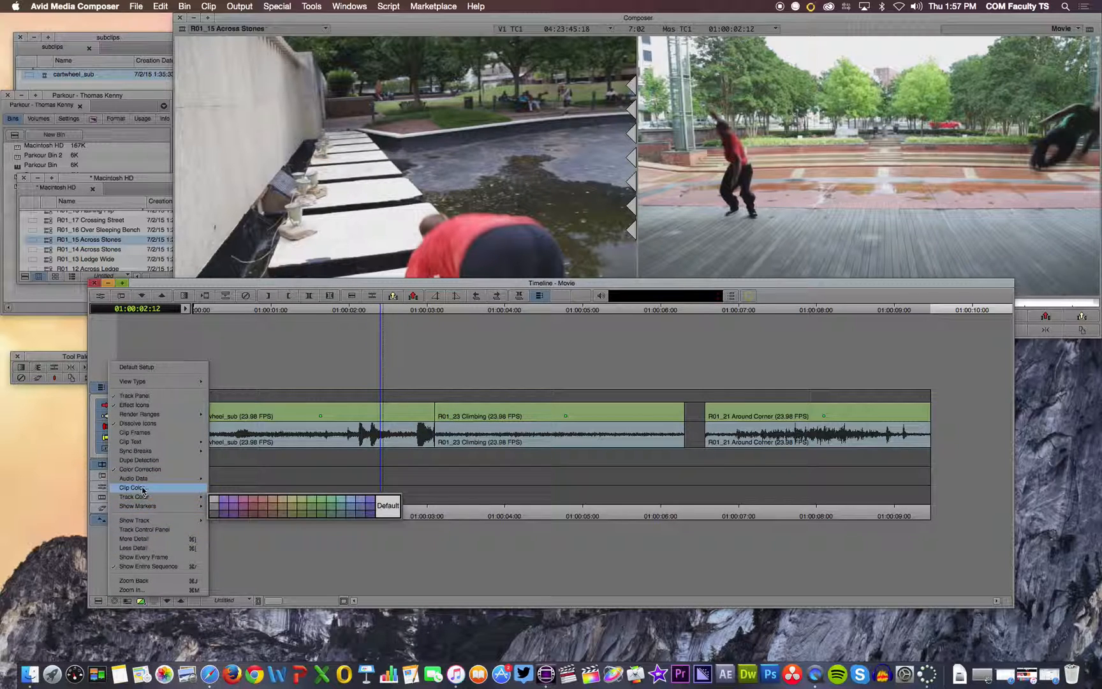
mouse_move(148, 483)
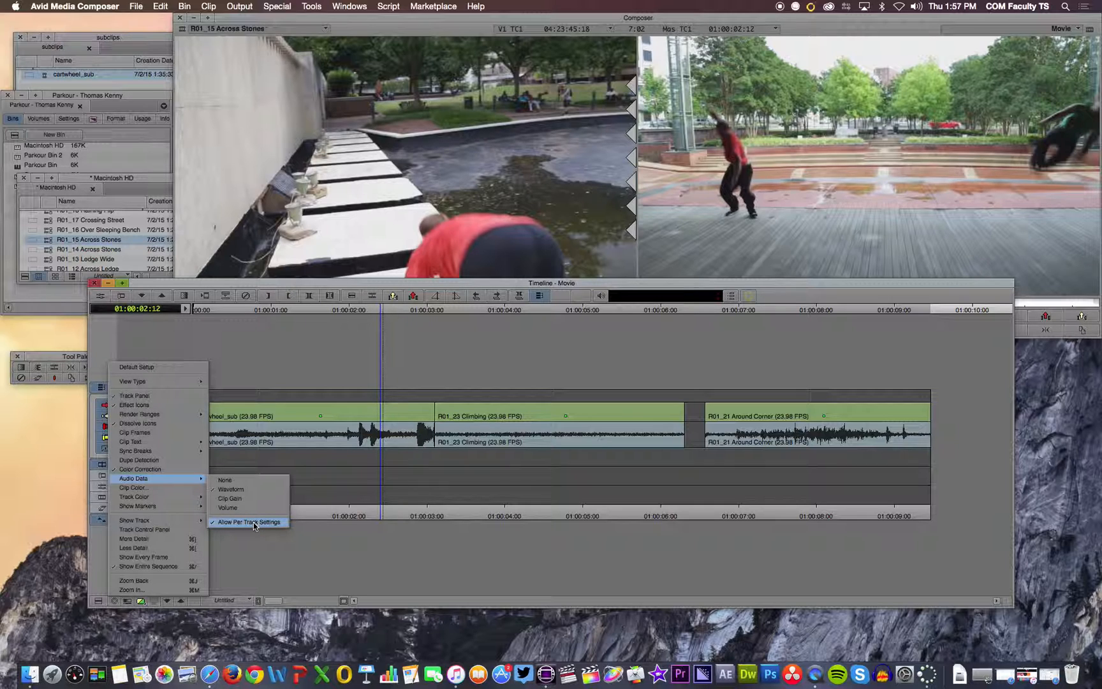
left_click(255, 523)
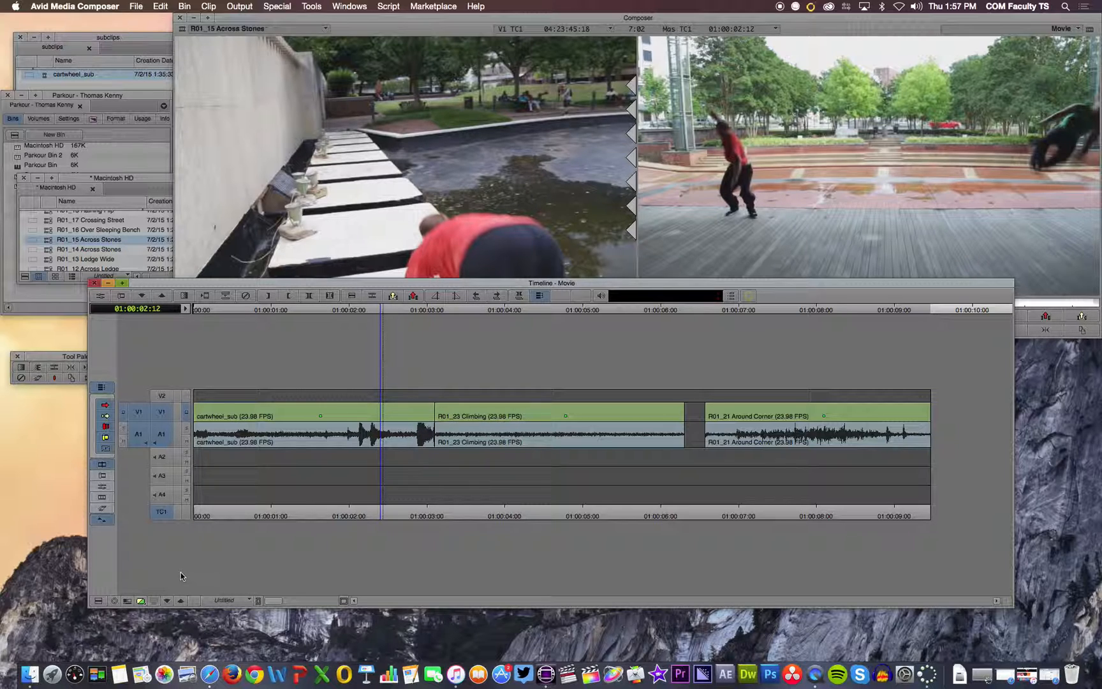
- Display the Track Control Panel beside the sequence tracks
left_click(94, 603)
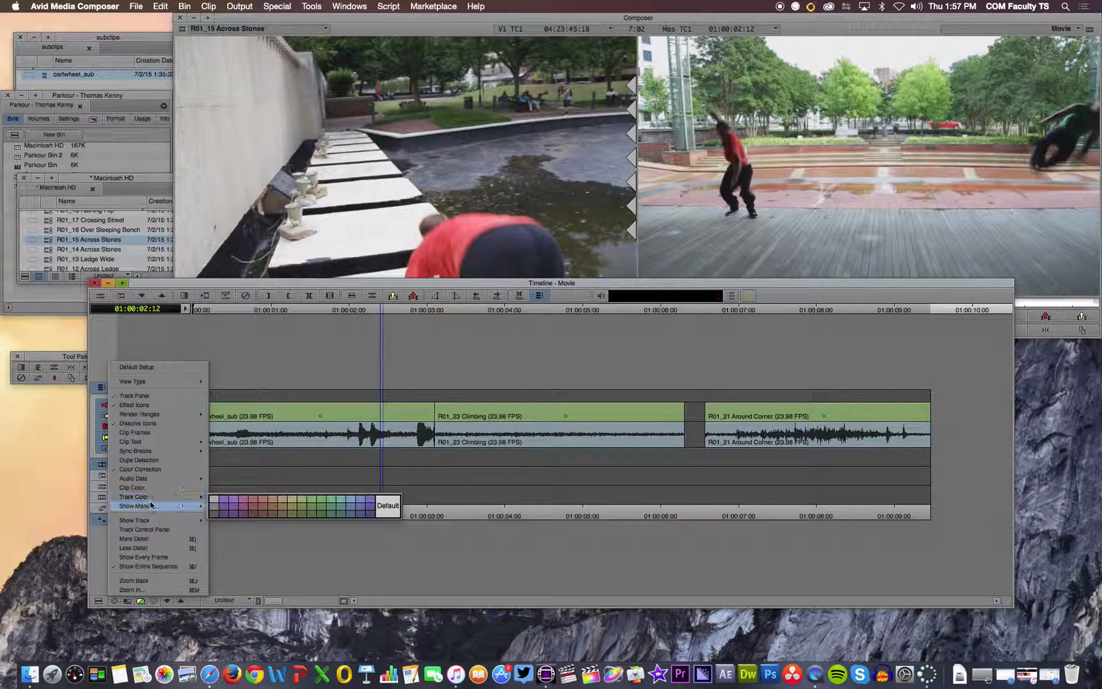
left_click(99, 602)
left_click(98, 602)
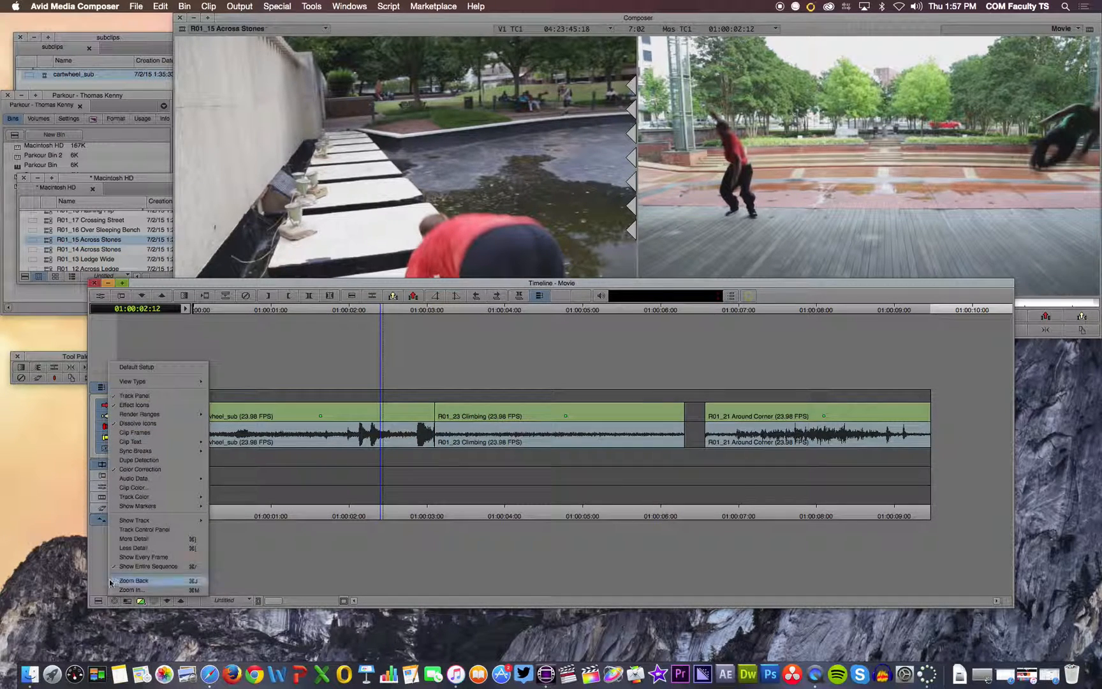
left_click(141, 531)
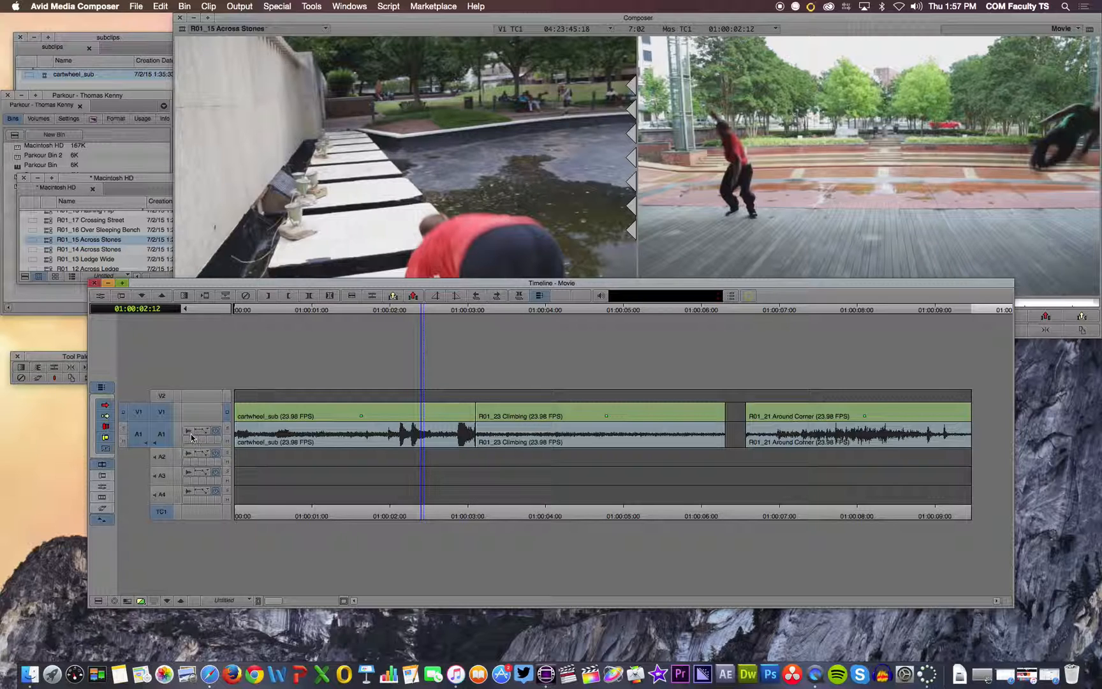
- Turn off the timeline-wide waveforms and show the waveform on A1 through its own track control, checking A1's gain, volume and pan options
left_click(98, 600)
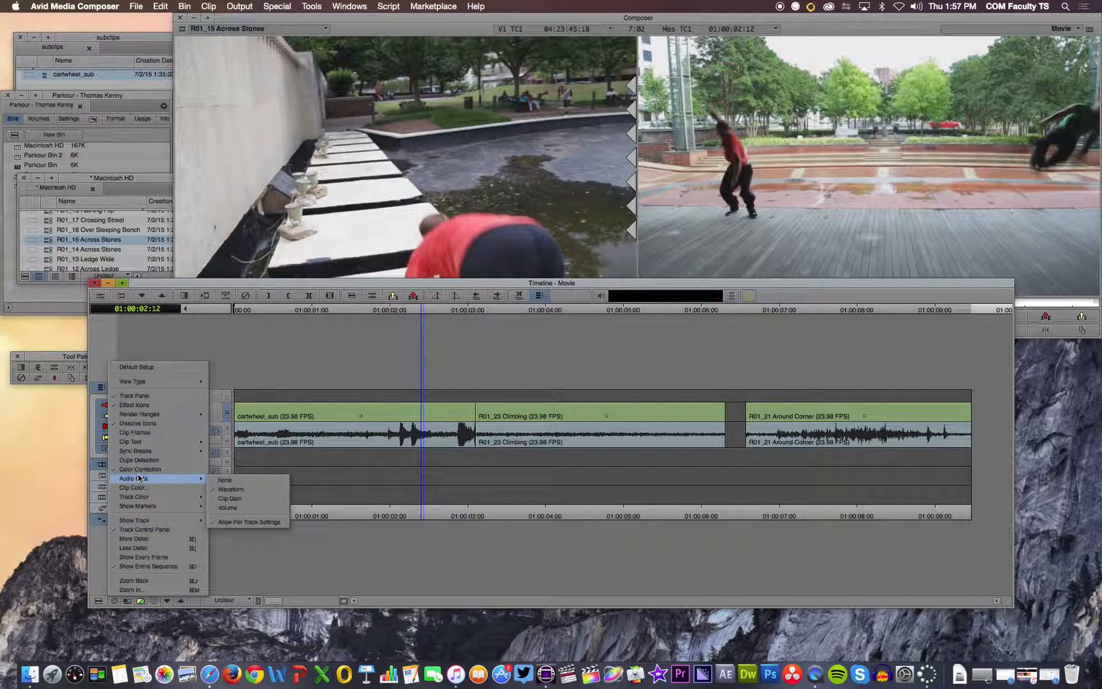
left_click(247, 488)
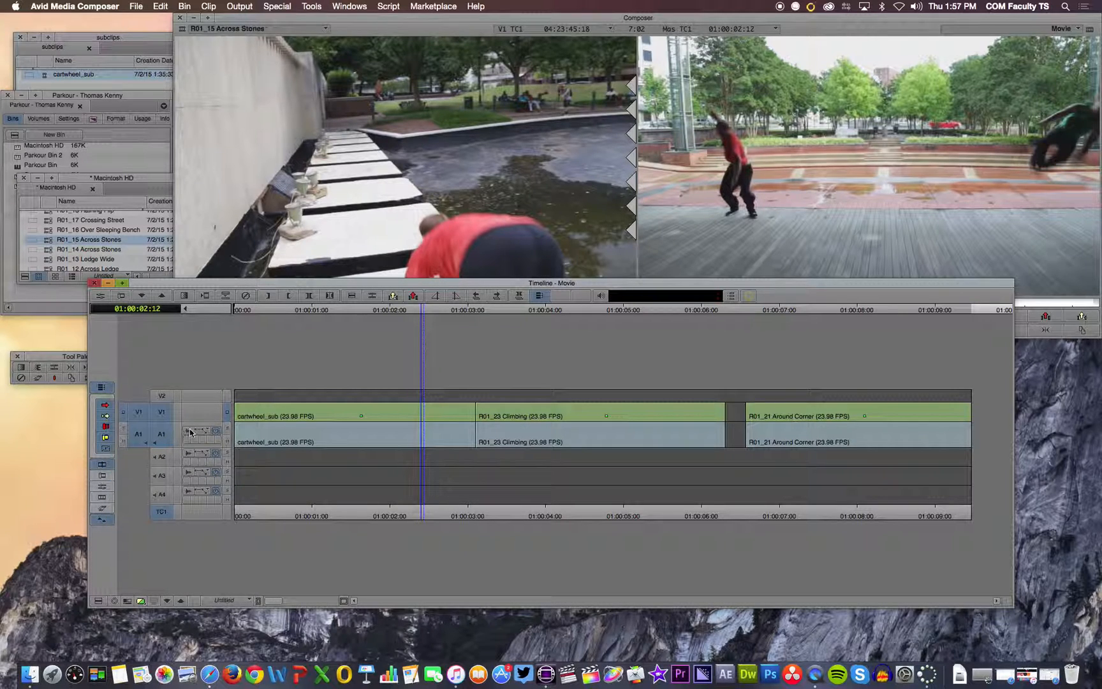
left_click(190, 434)
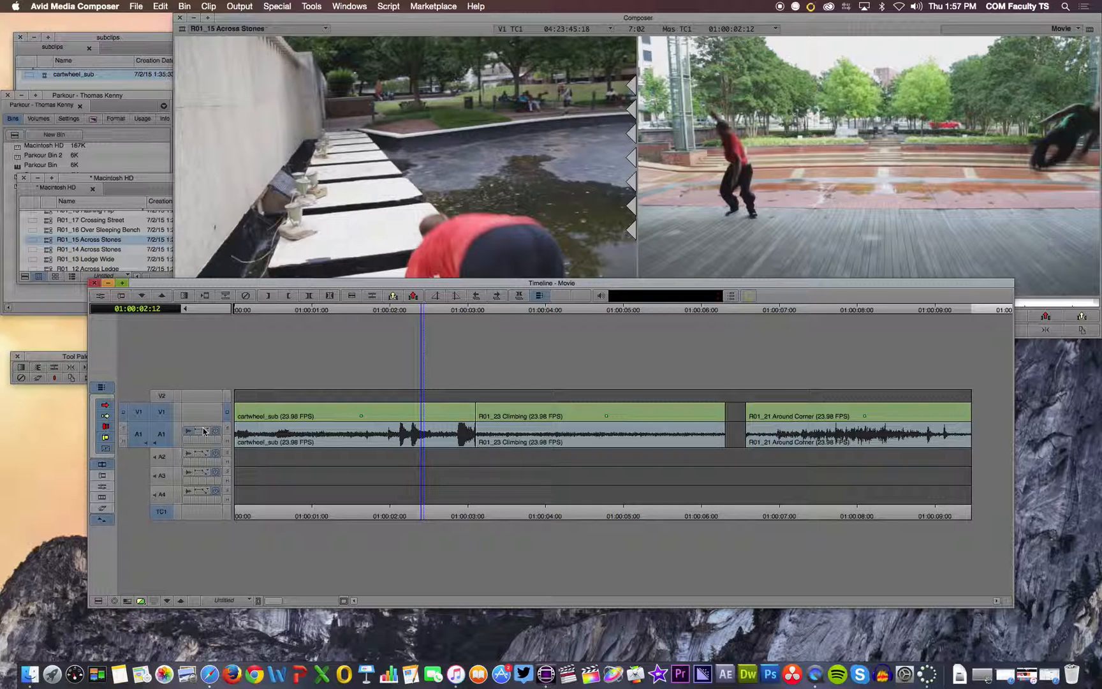
left_click(204, 432)
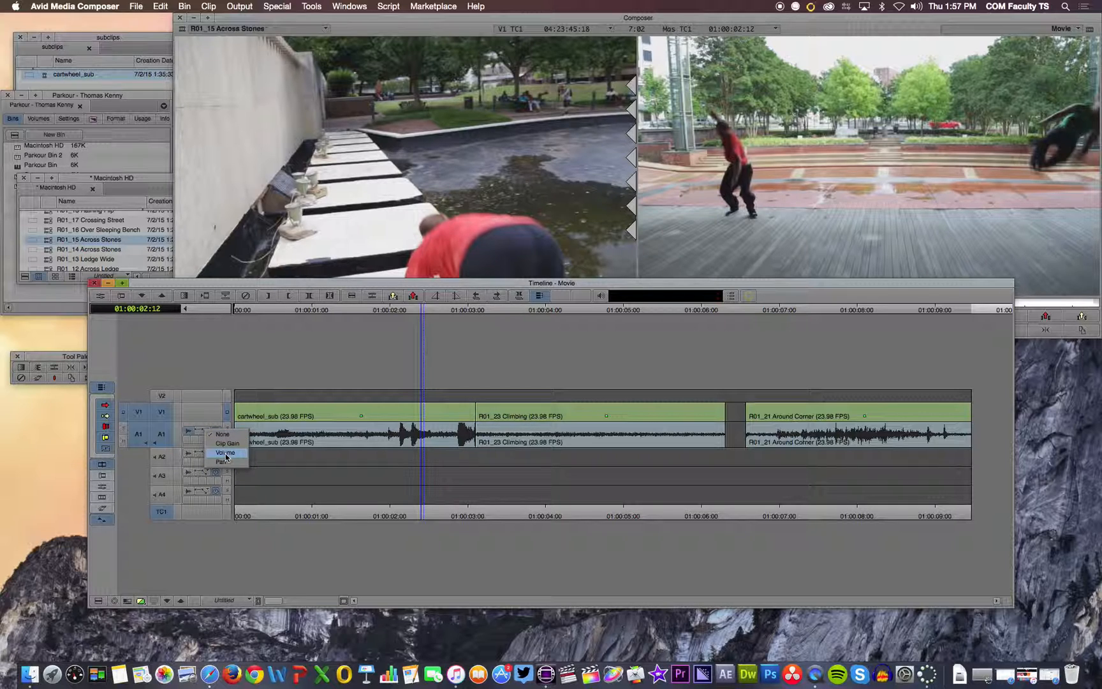
left_click(224, 369)
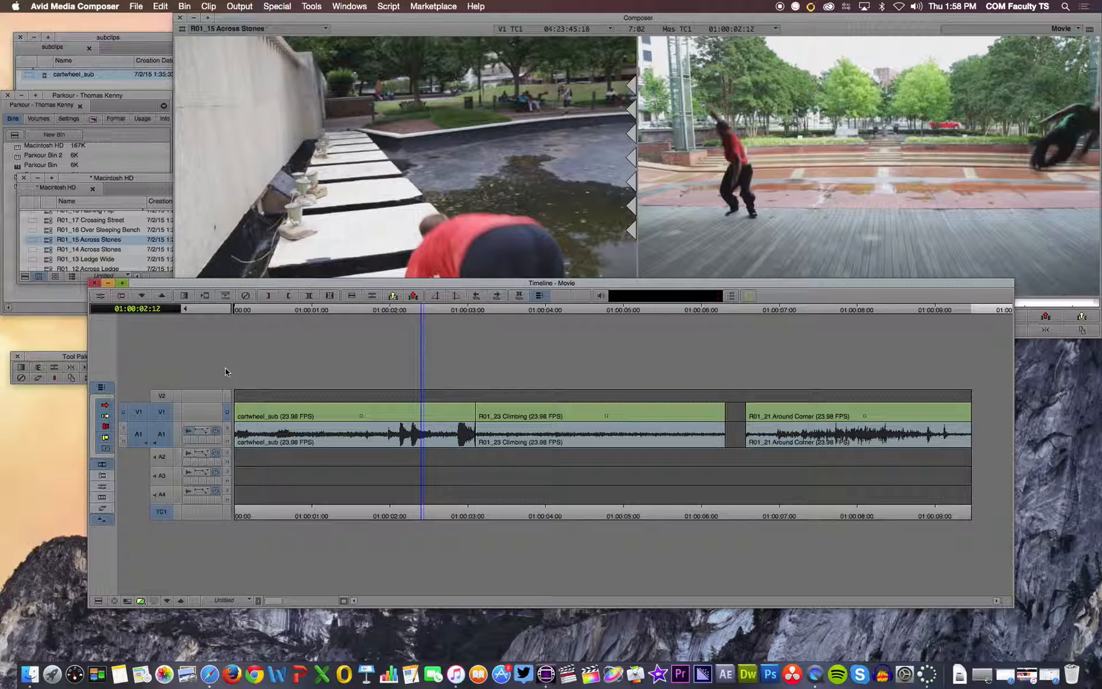
- Park the position indicator at 01:00:01:08 and enlarge the A1 waveform display by three increments
left_click(334, 311)
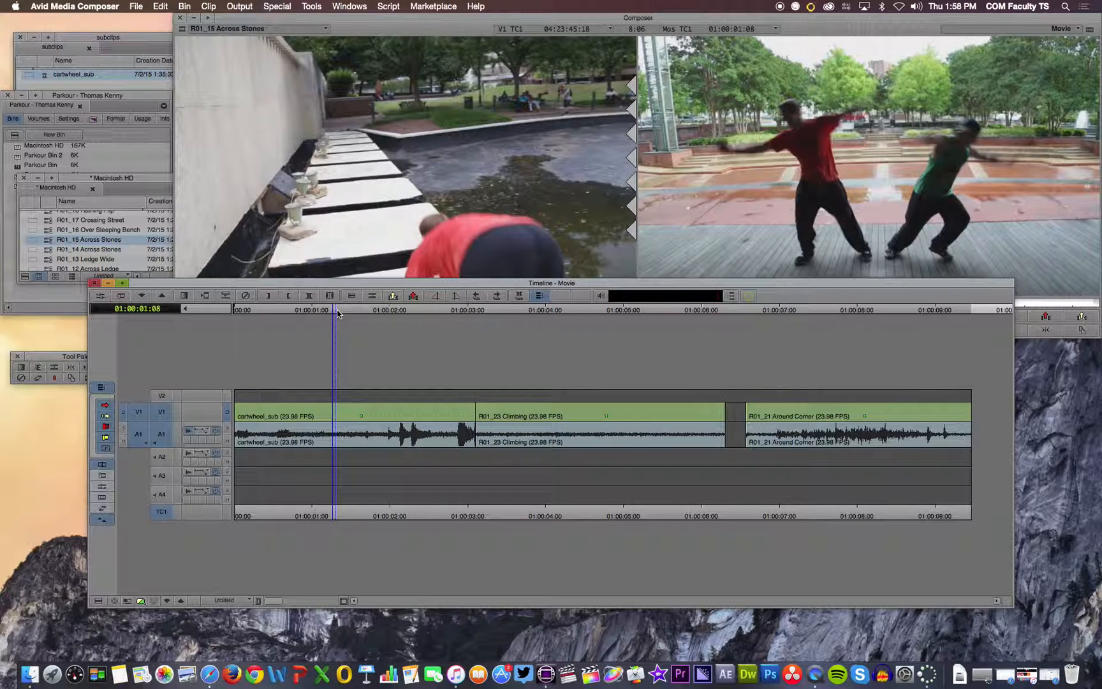
key("alt+super+l")
key("alt+super+l")
key("alt+super+l")
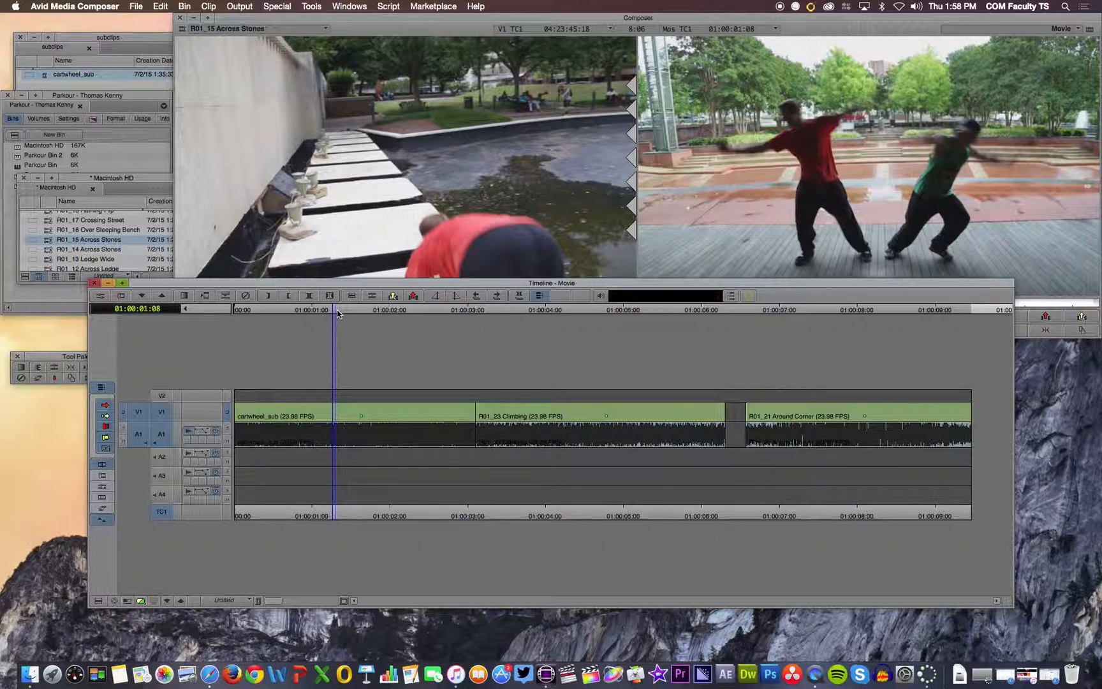
- Shrink the A1 waveform display by three increments
key("alt+super+k")
key("alt+super+k")
key("alt+super+k")
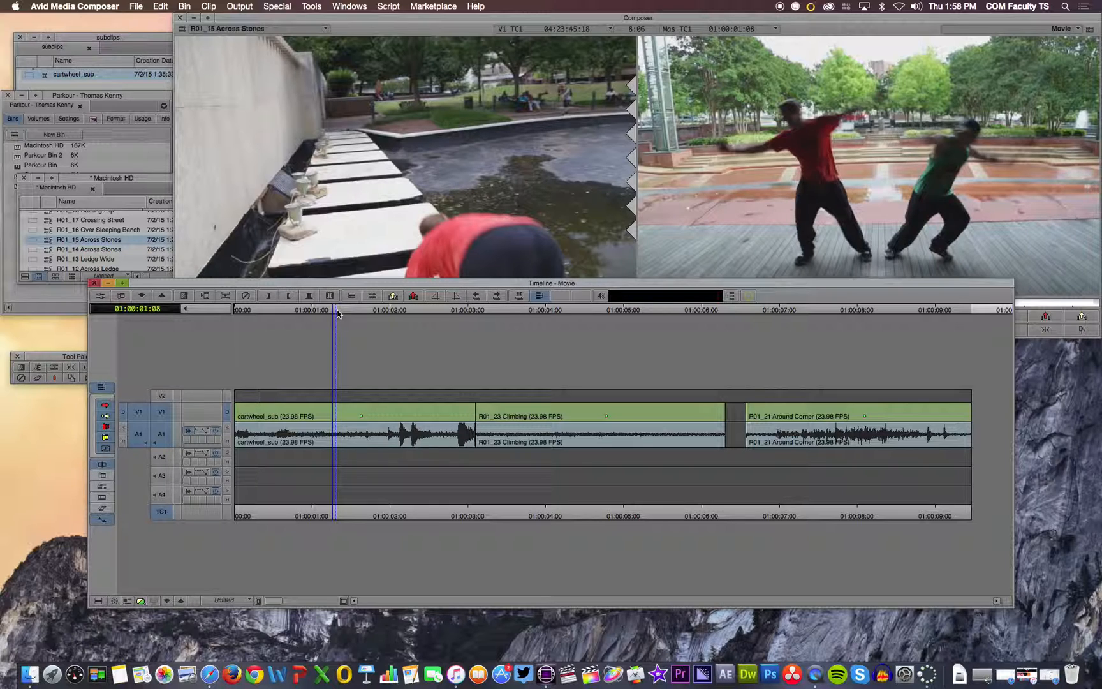
- Switch to QuickTime Player, close the screen recording, and name the file Avid_Tracks_Waveform for saving to the Desktop
left_click(817, 674)
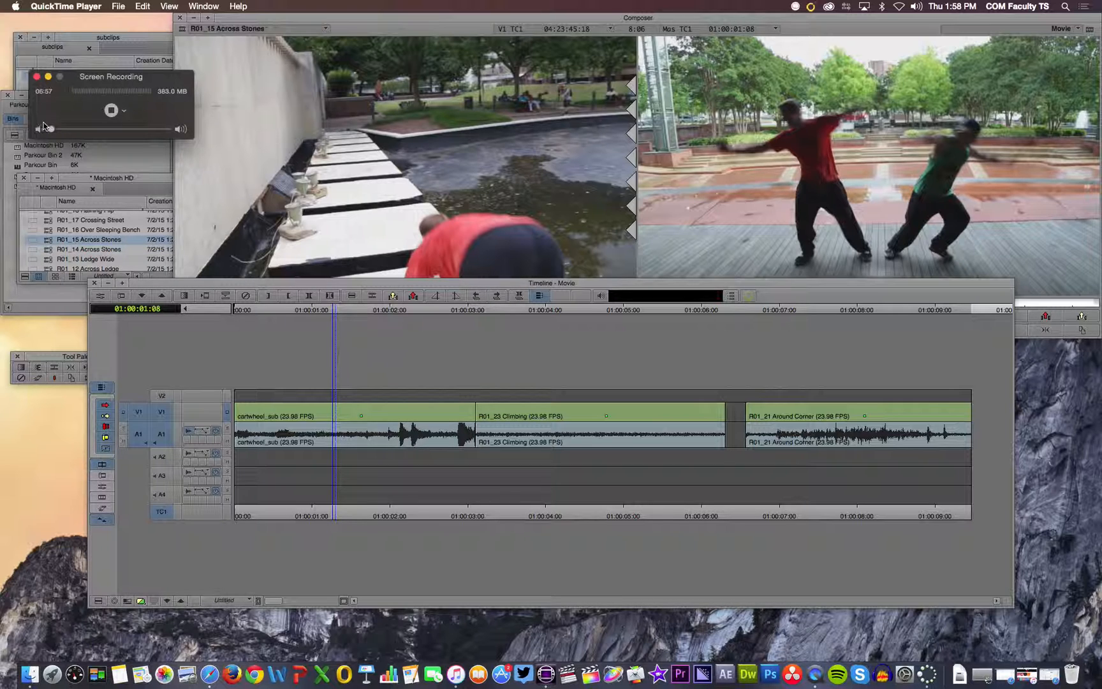
left_click(37, 78)
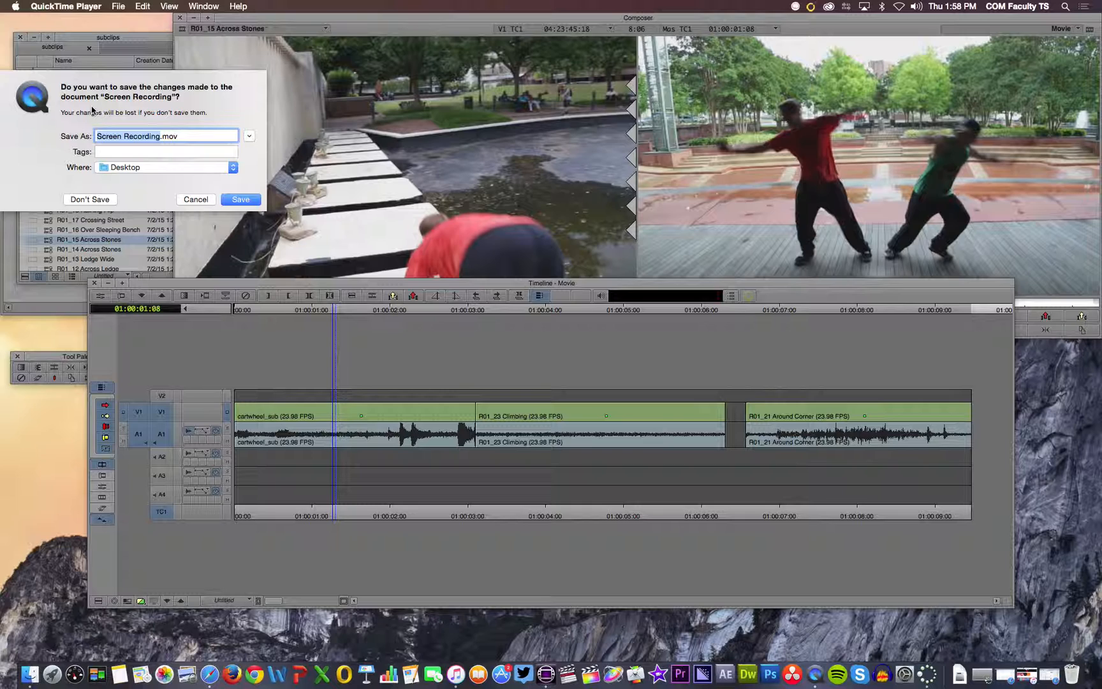
type("Avid_")
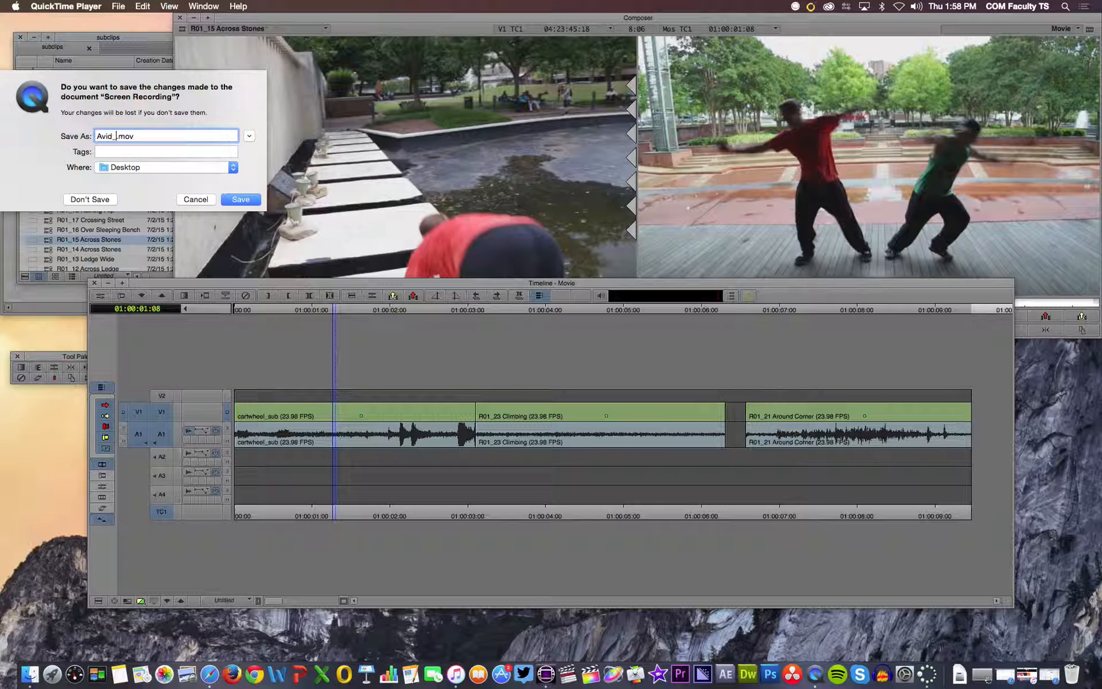
type("Trac")
type("ks")
type("_Waveform")
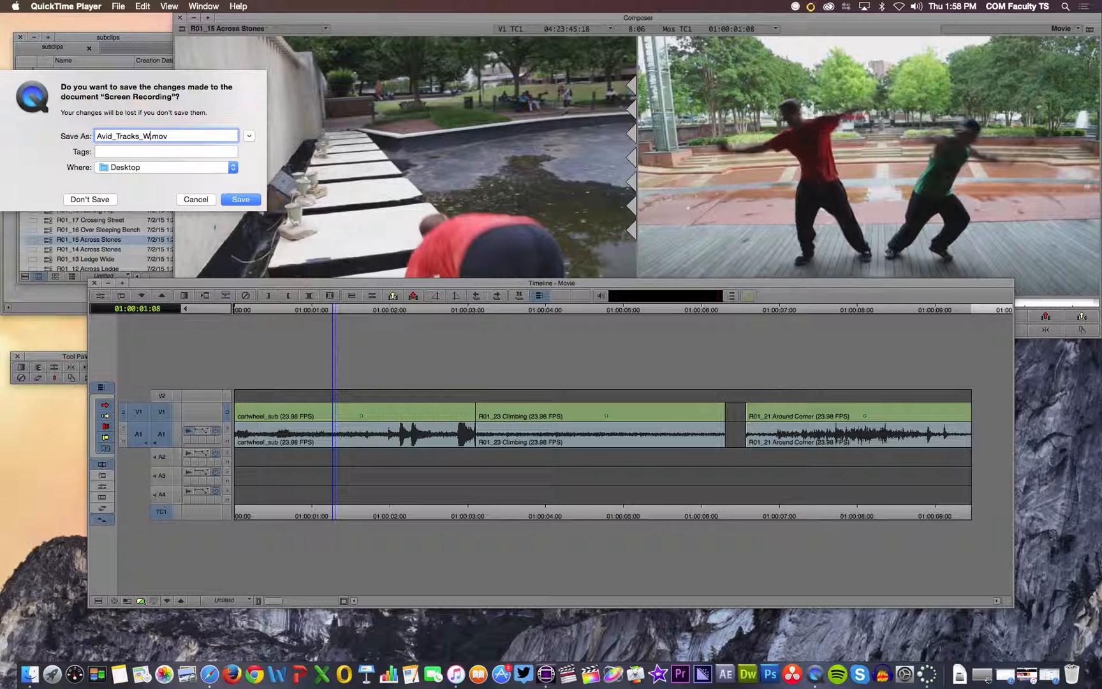